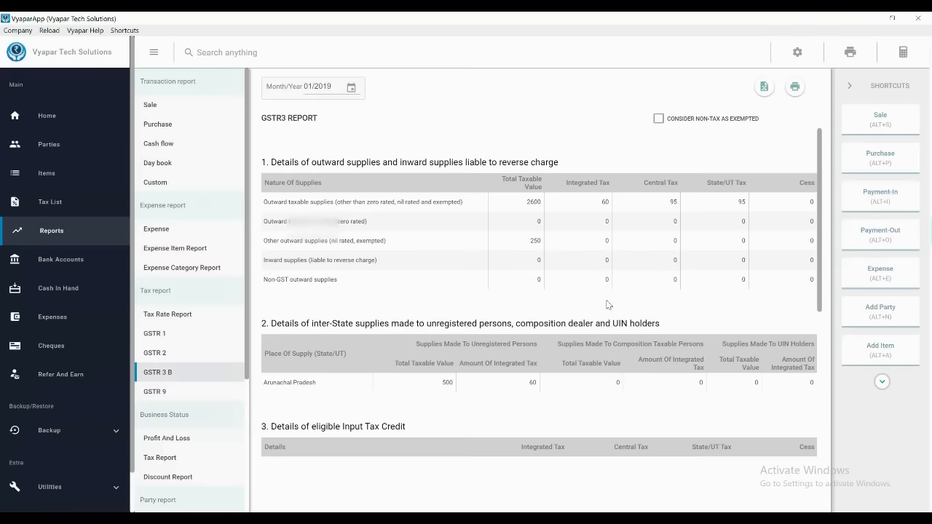
Review all sections of the GSTR3 report for 01/2019, from outward supplies to exempt inward supplies
{"action": "scroll", "coordinate": [607, 304], "scroll_direction": "down", "scroll_amount": 5}
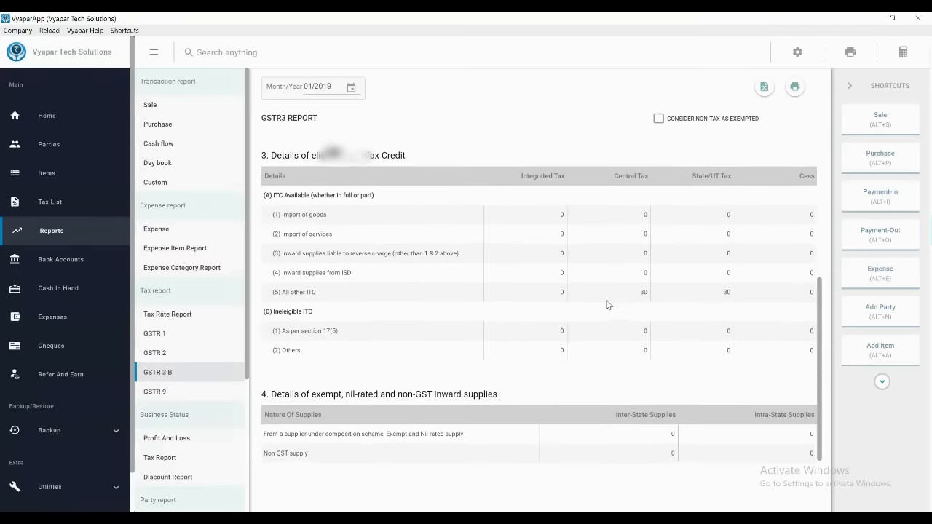
{"action": "scroll", "coordinate": [607, 304], "scroll_direction": "up", "scroll_amount": 4}
{"action": "scroll", "coordinate": [608, 304], "scroll_direction": "up", "scroll_amount": 1}
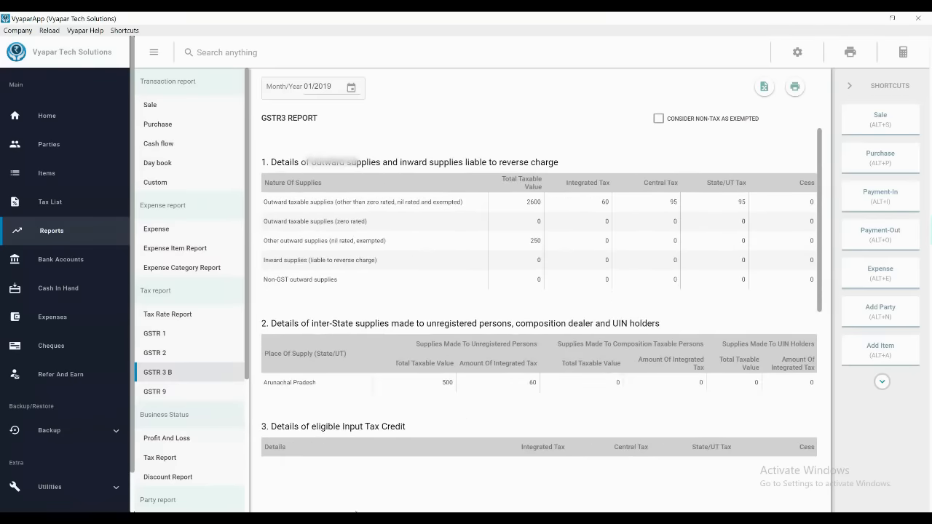
Switch to the Chrome browser and open the login page of the GST portal at gst.gov.in
{"action": "key", "text": "alt+Tab"}
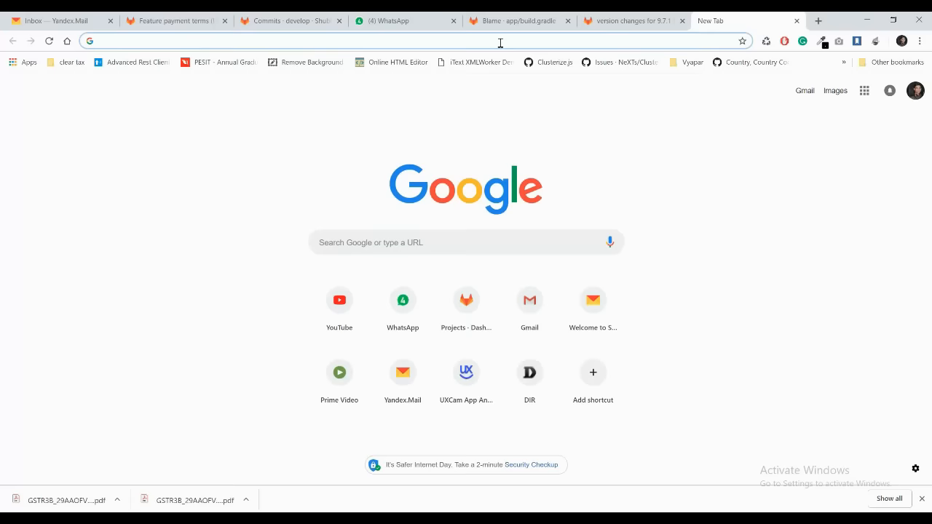
{"action": "type", "text": "gst.gov.in"}
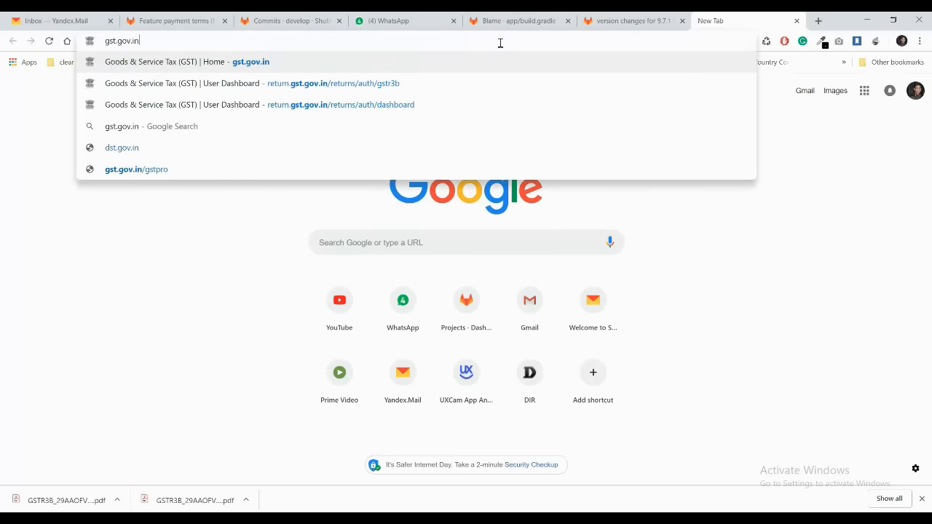
{"action": "key", "text": "Return"}
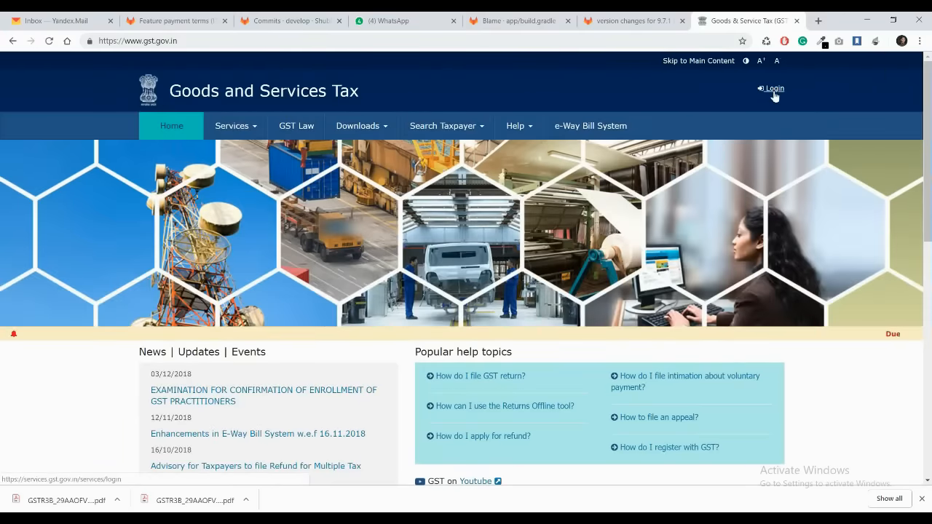
{"action": "left_click", "coordinate": [774, 94]}
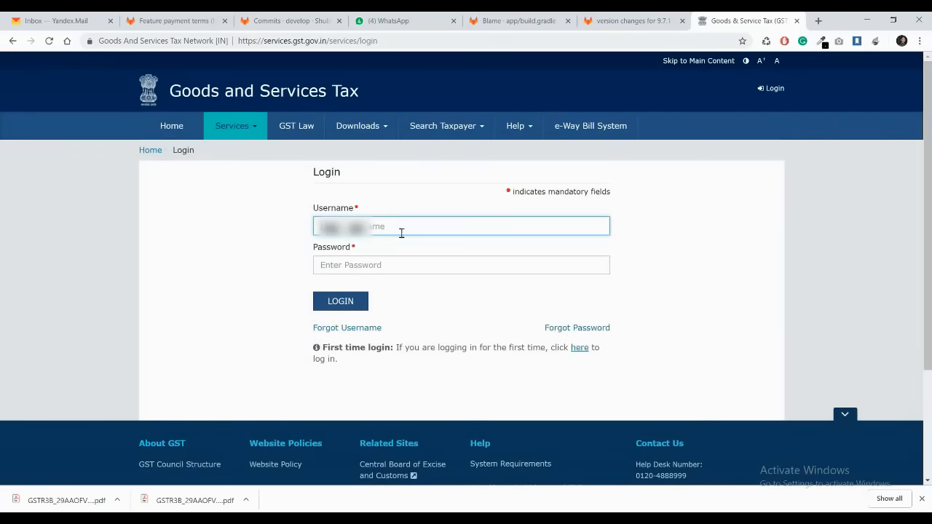
Log in to the GST portal with the account username, the password and the captcha characters
{"action": "type", "text": "vyapar"}
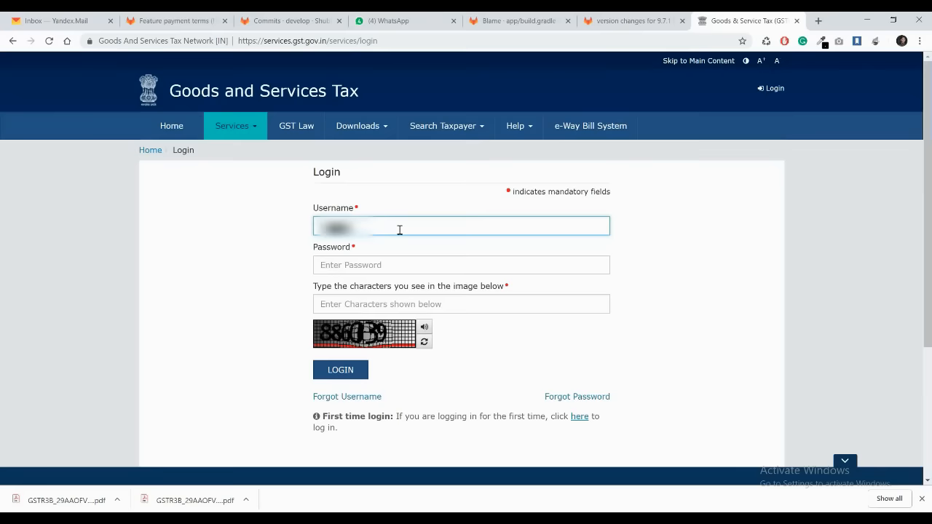
{"action": "left_click", "coordinate": [352, 263]}
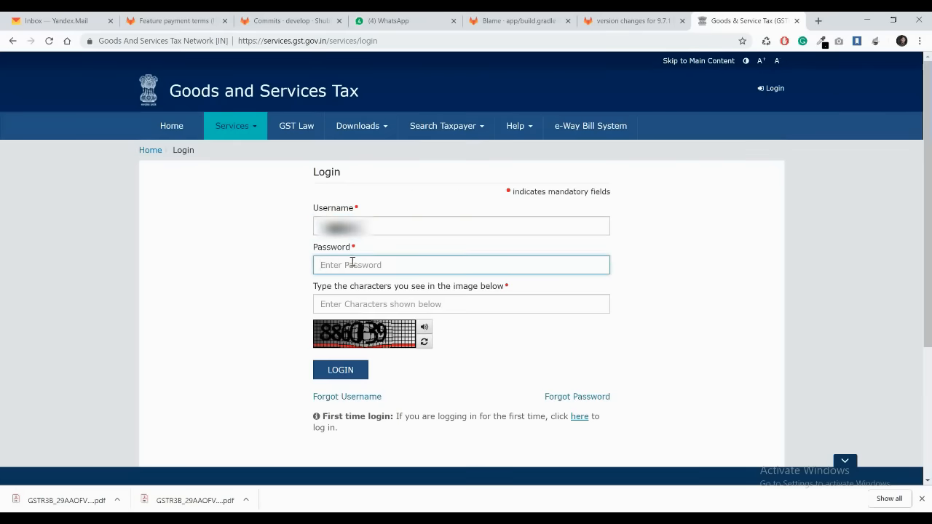
{"action": "type", "text": "**********"}
{"action": "left_click", "coordinate": [354, 305]}
{"action": "type", "text": "88"}
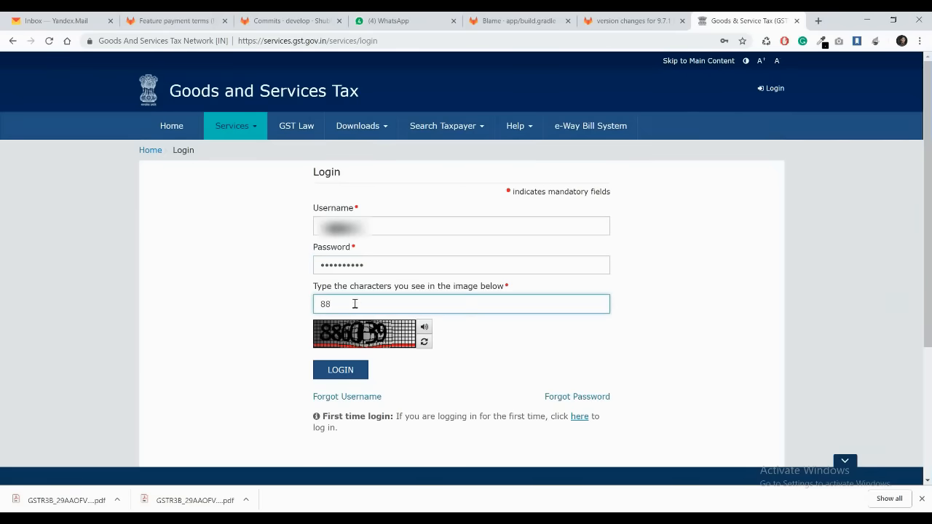
{"action": "type", "text": "60"}
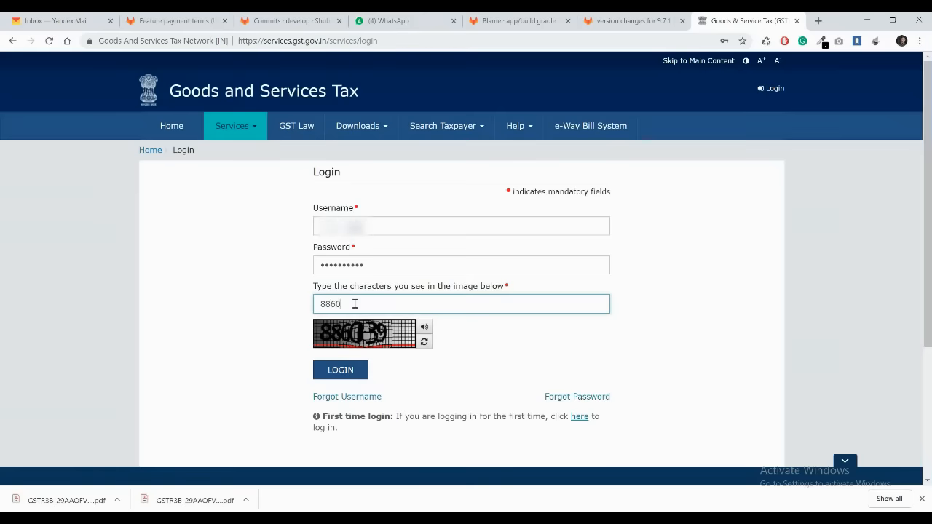
{"action": "type", "text": "39"}
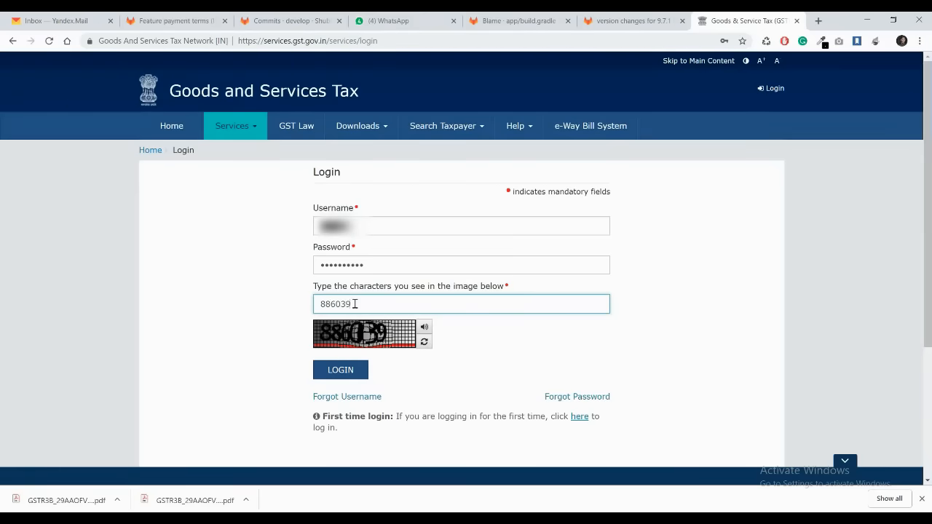
{"action": "left_click", "coordinate": [340, 372]}
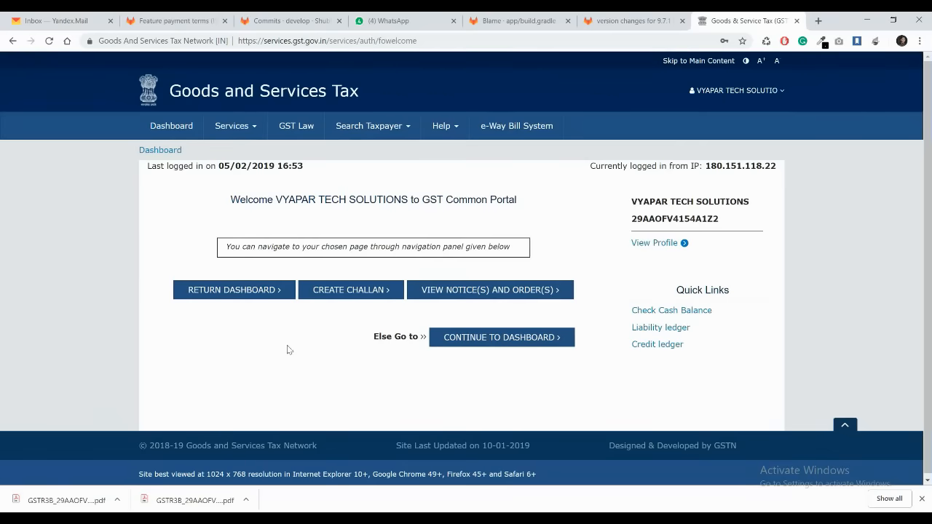
Open the return dashboard and search for the returns of financial year 2018-19, filing period January
{"action": "left_click", "coordinate": [243, 293]}
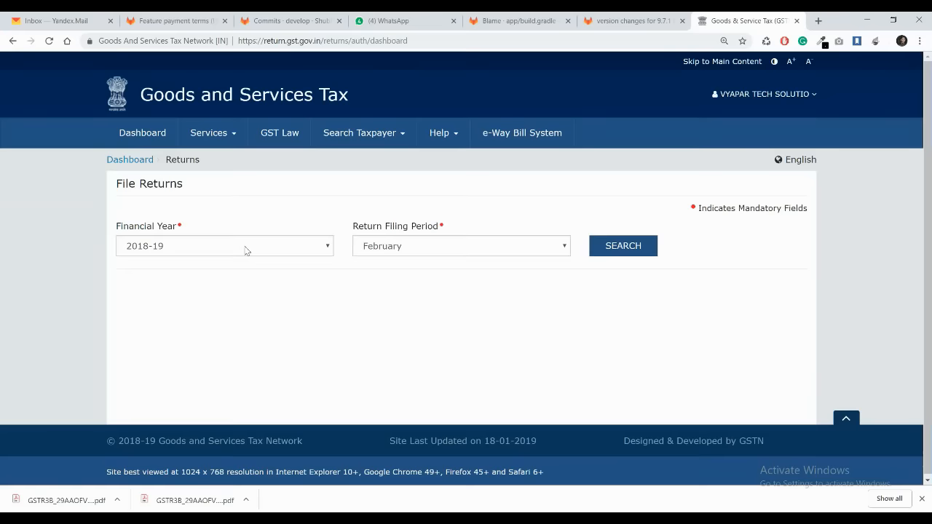
{"action": "left_click", "coordinate": [437, 243]}
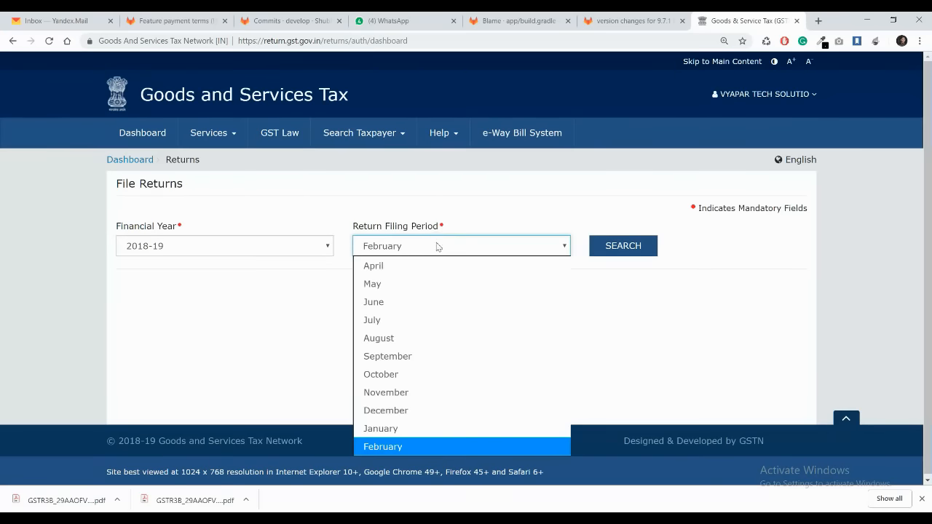
{"action": "left_click", "coordinate": [390, 430]}
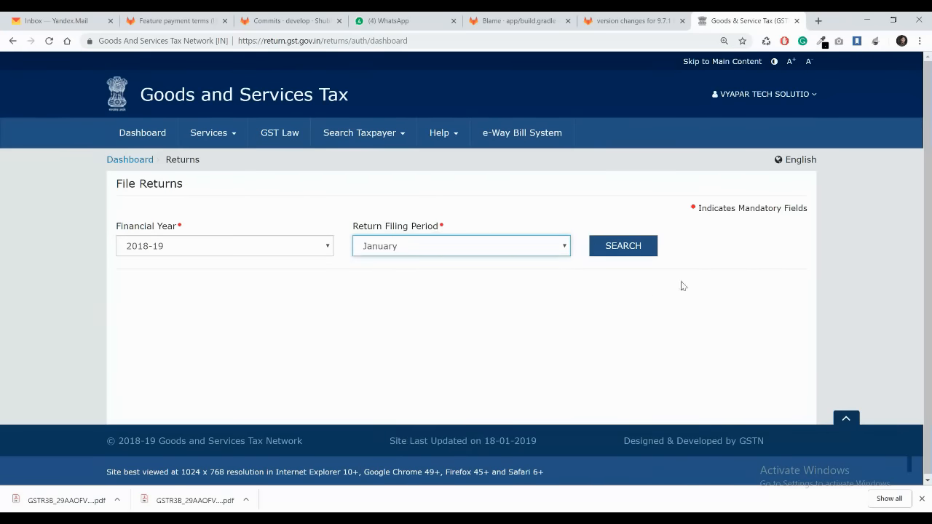
{"action": "left_click", "coordinate": [625, 247]}
Start preparing the GSTR3B monthly return online and dismiss the introductory notice about filing
{"action": "scroll", "coordinate": [725, 326], "scroll_direction": "down", "scroll_amount": 8}
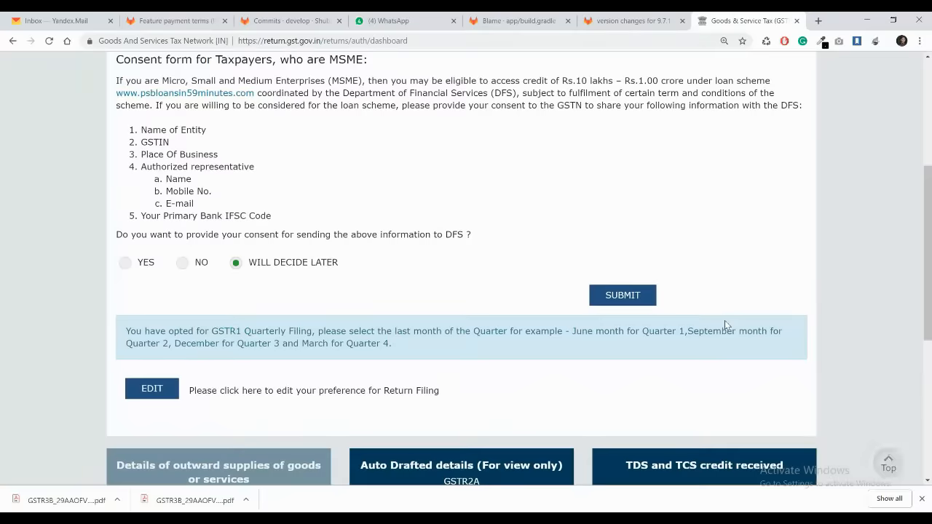
{"action": "scroll", "coordinate": [724, 325], "scroll_direction": "down", "scroll_amount": 1}
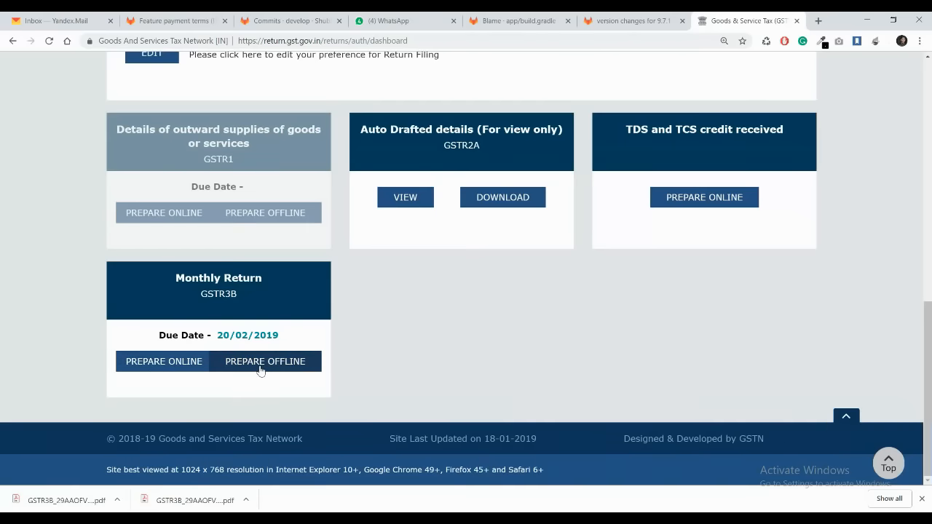
{"action": "left_click", "coordinate": [167, 362]}
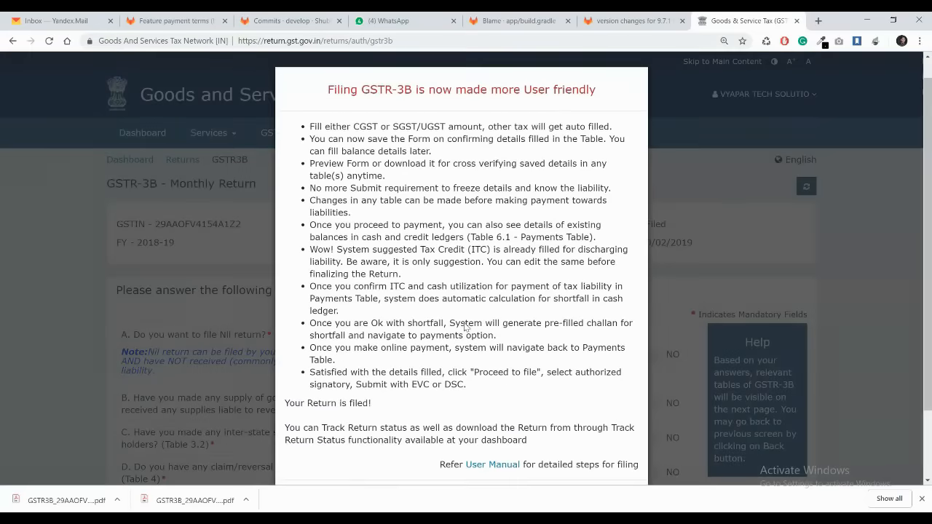
{"action": "scroll", "coordinate": [465, 328], "scroll_direction": "down", "scroll_amount": 2}
{"action": "left_click", "coordinate": [461, 420]}
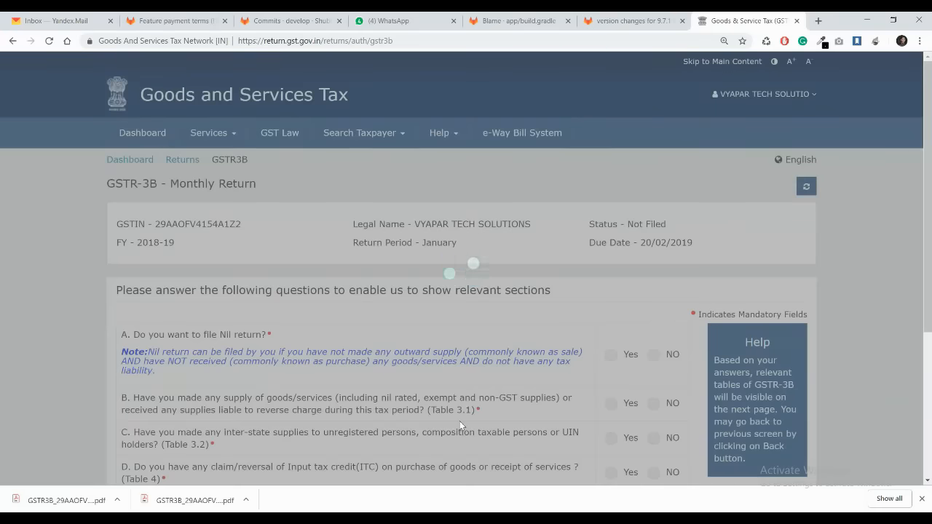
Review the GSTR-3B questionnaire, keeping Nil return and interest or late fee at No, and continue to the return's tables
{"action": "scroll", "coordinate": [460, 422], "scroll_direction": "down", "scroll_amount": 2}
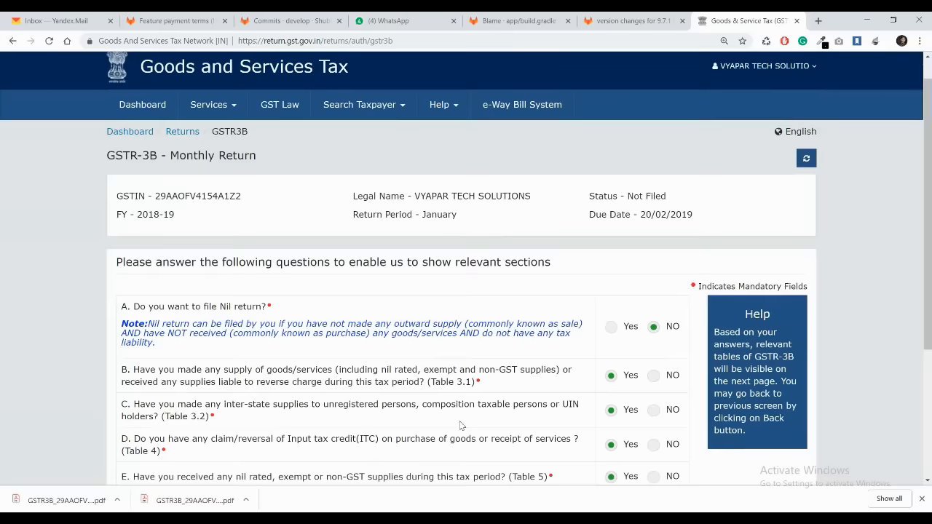
{"action": "scroll", "coordinate": [460, 425], "scroll_direction": "down", "scroll_amount": 2}
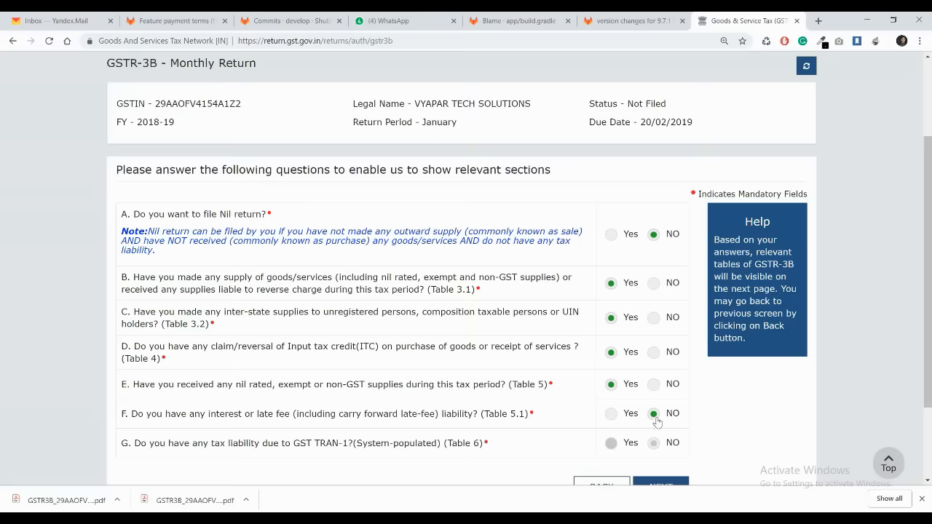
{"action": "scroll", "coordinate": [735, 413], "scroll_direction": "down", "scroll_amount": 3}
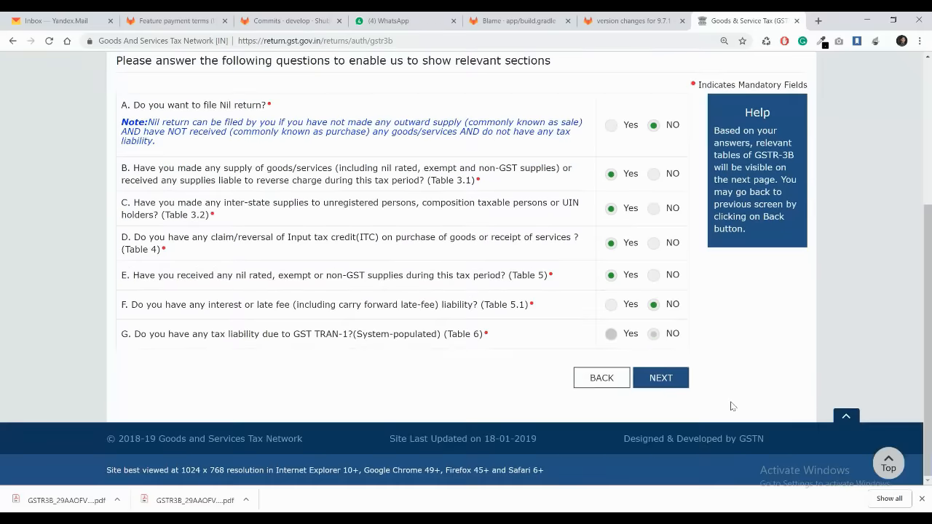
{"action": "left_click", "coordinate": [659, 377]}
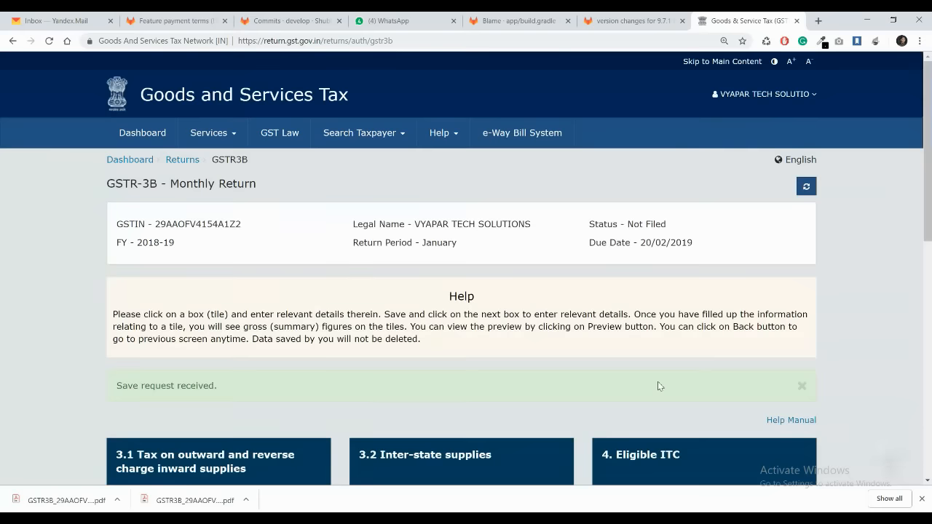
Compare the portal's GSTR-3B table tiles with the sections of the GSTR3 report in Vyapar
{"action": "scroll", "coordinate": [659, 385], "scroll_direction": "down", "scroll_amount": 2}
{"action": "scroll", "coordinate": [659, 386], "scroll_direction": "down", "scroll_amount": 5}
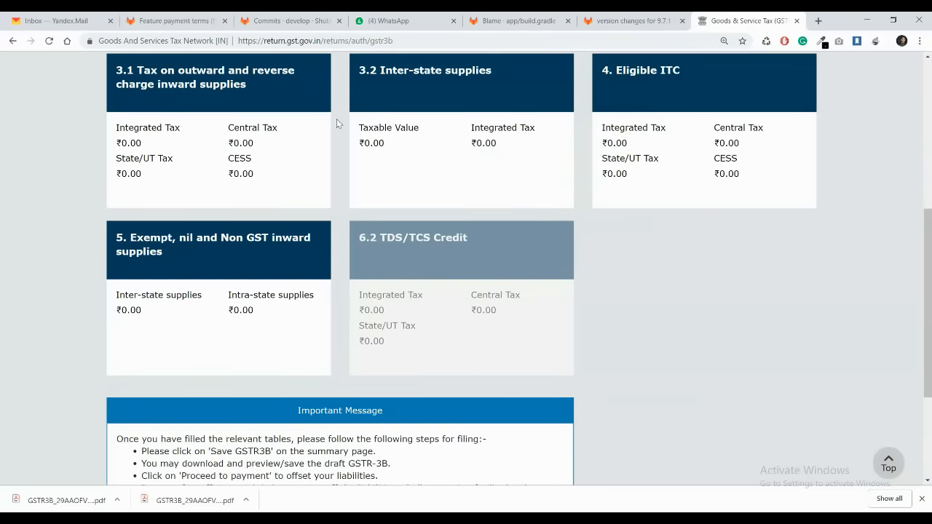
{"action": "mouse_move", "coordinate": [499, 334]}
{"action": "left_click", "coordinate": [522, 510]}
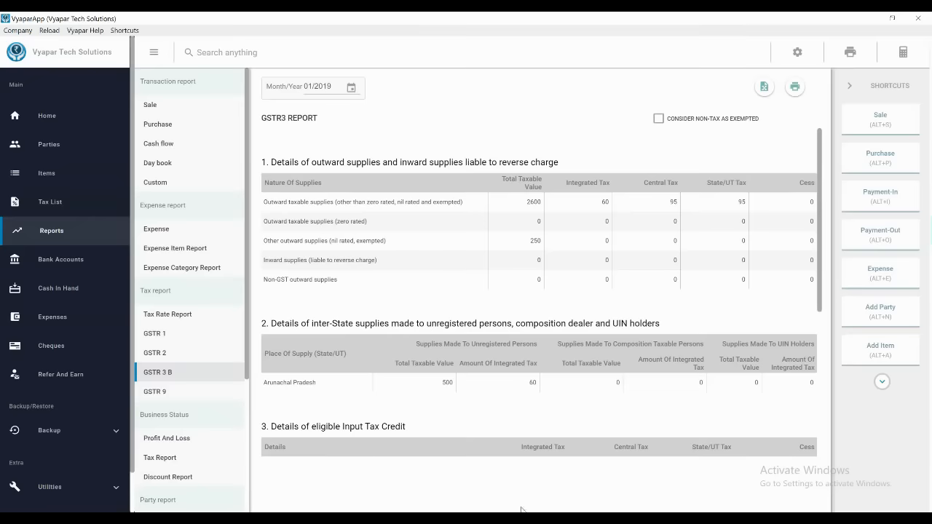
{"action": "scroll", "coordinate": [535, 206], "scroll_direction": "down", "scroll_amount": 4}
{"action": "scroll", "coordinate": [535, 206], "scroll_direction": "up", "scroll_amount": 4}
{"action": "mouse_move", "coordinate": [517, 517]}
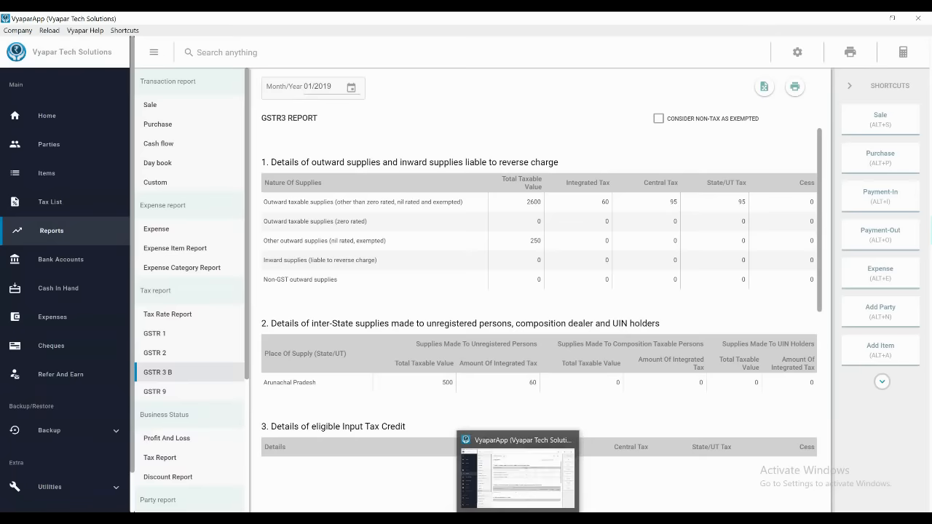
{"action": "left_click", "coordinate": [518, 518]}
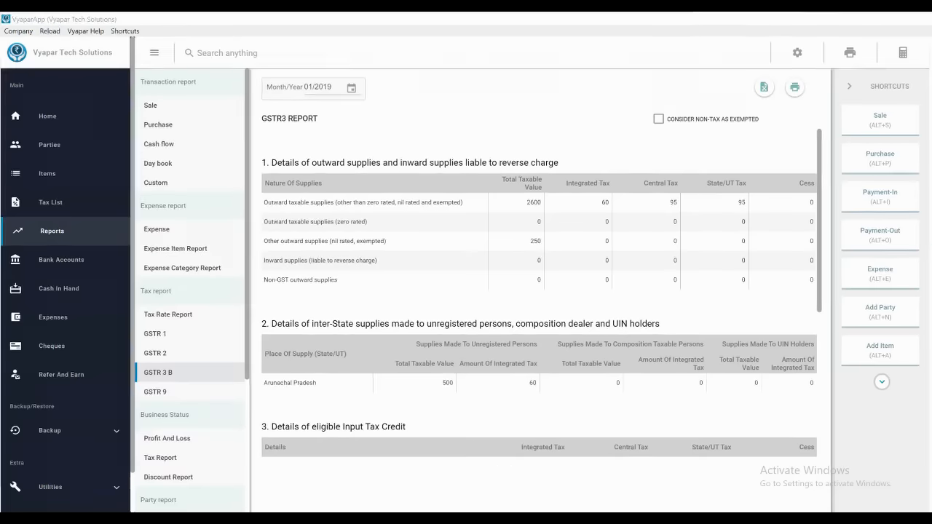
In table 3.1, enter taxable value 2600, integrated tax 60 and central tax 95 for outward taxable supplies other than zero rated
{"action": "scroll", "coordinate": [225, 217], "scroll_direction": "up", "scroll_amount": 2}
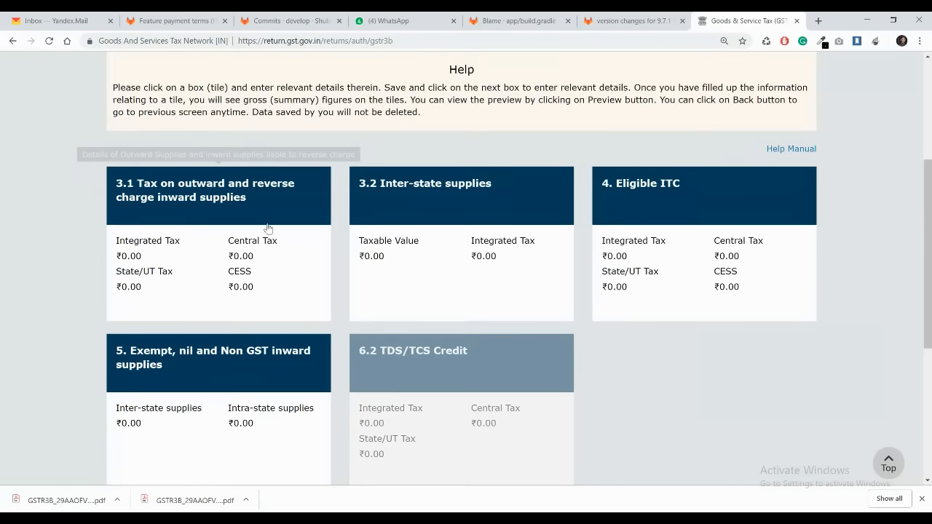
{"action": "left_click", "coordinate": [229, 270]}
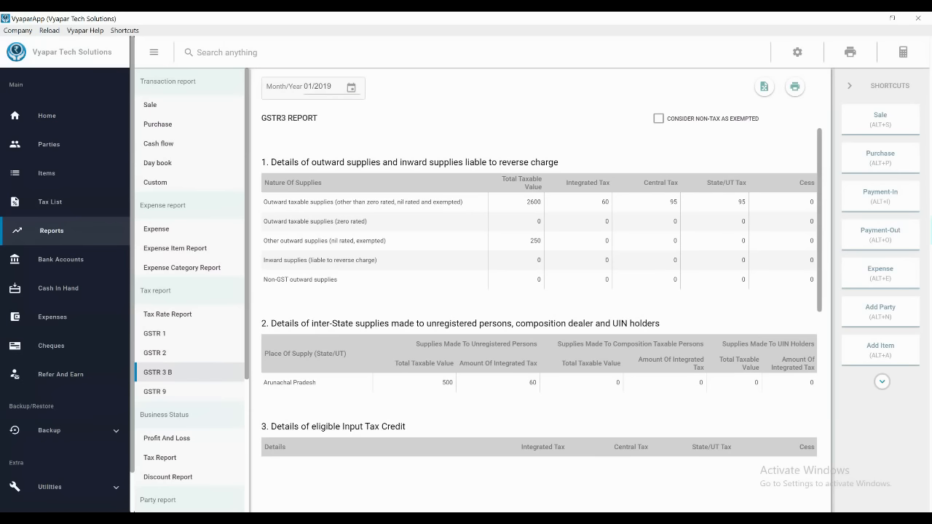
{"action": "key", "text": "alt+Tab"}
{"action": "left_click", "coordinate": [377, 275]}
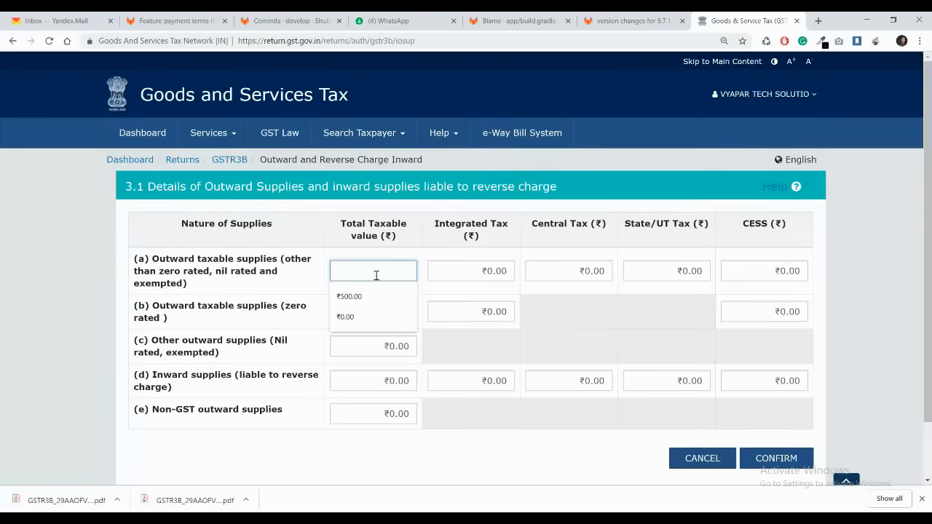
{"action": "type", "text": "2600"}
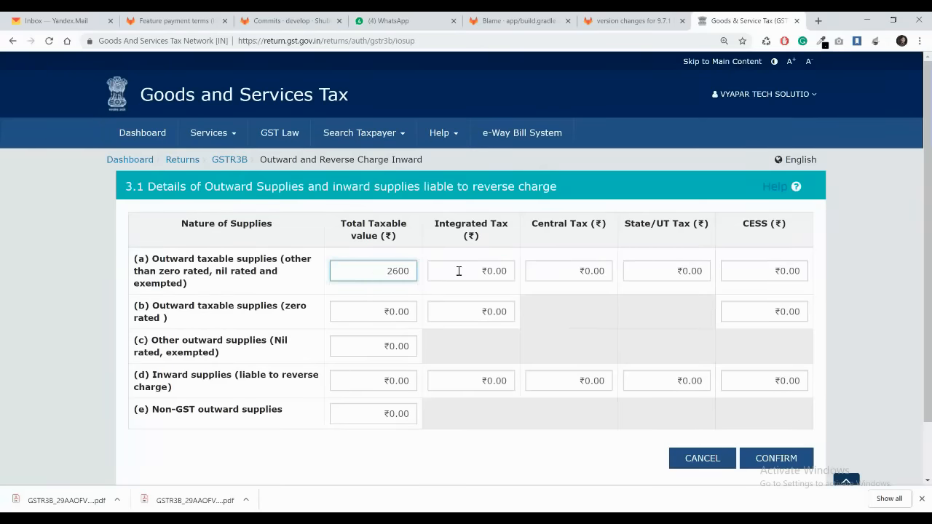
{"action": "left_click", "coordinate": [459, 271]}
{"action": "type", "text": "60"}
{"action": "left_click", "coordinate": [582, 273]}
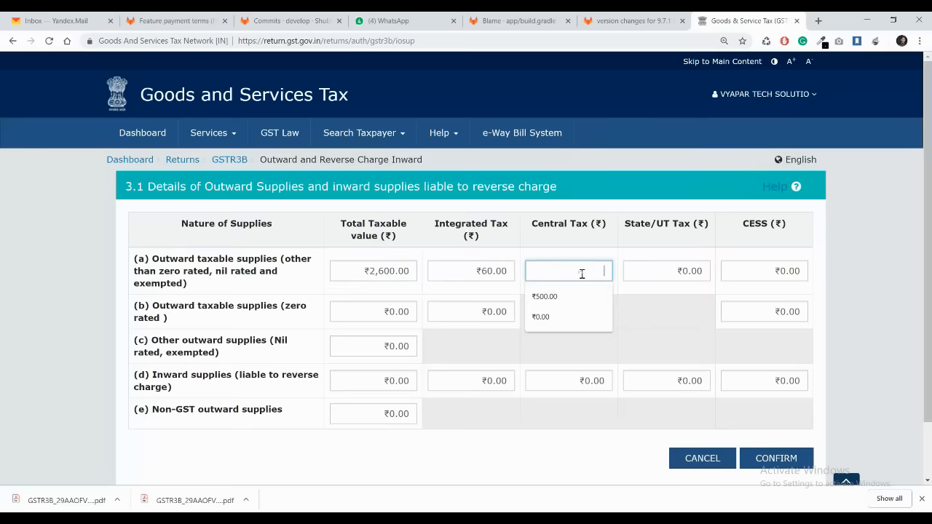
{"action": "type", "text": "95"}
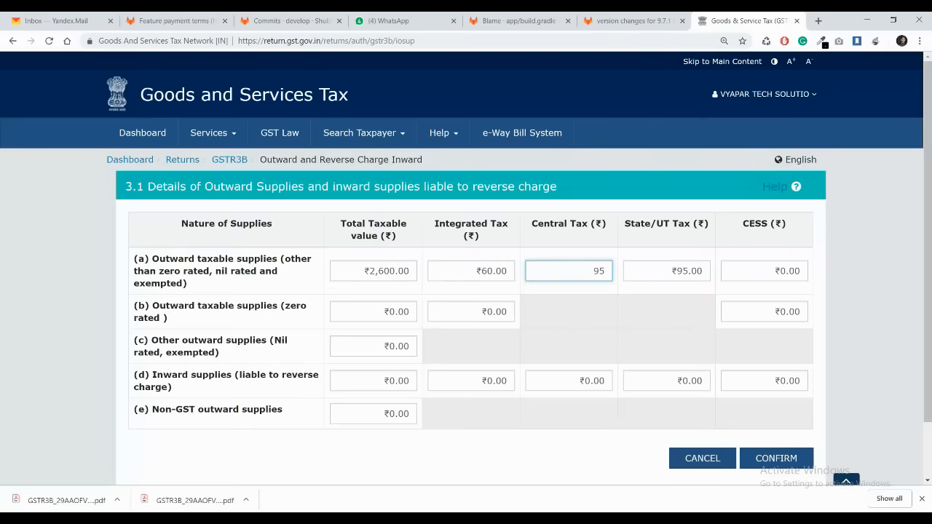
Enter a taxable value of 250 for other outward supplies (nil rated, exempted) from the Vyapar report and confirm table 3.1
{"action": "key", "text": "alt+Tab"}
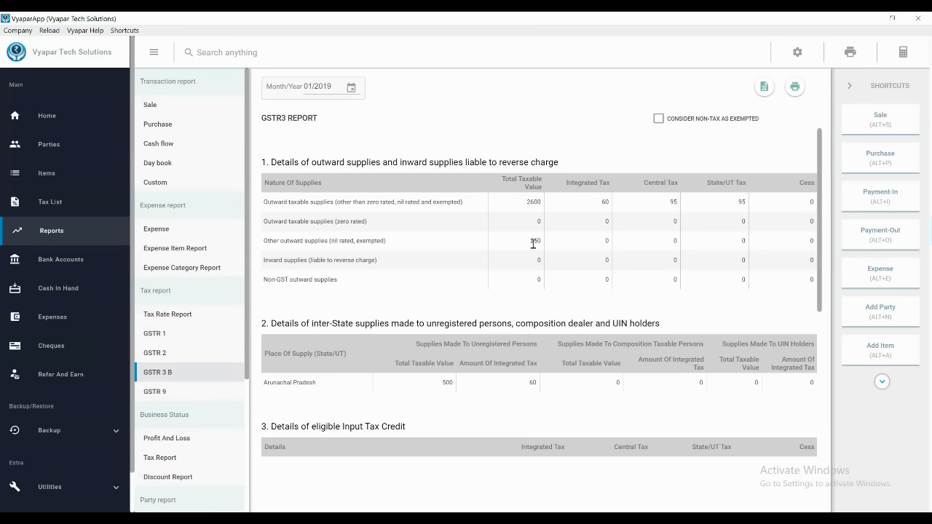
{"action": "left_click", "coordinate": [342, 518]}
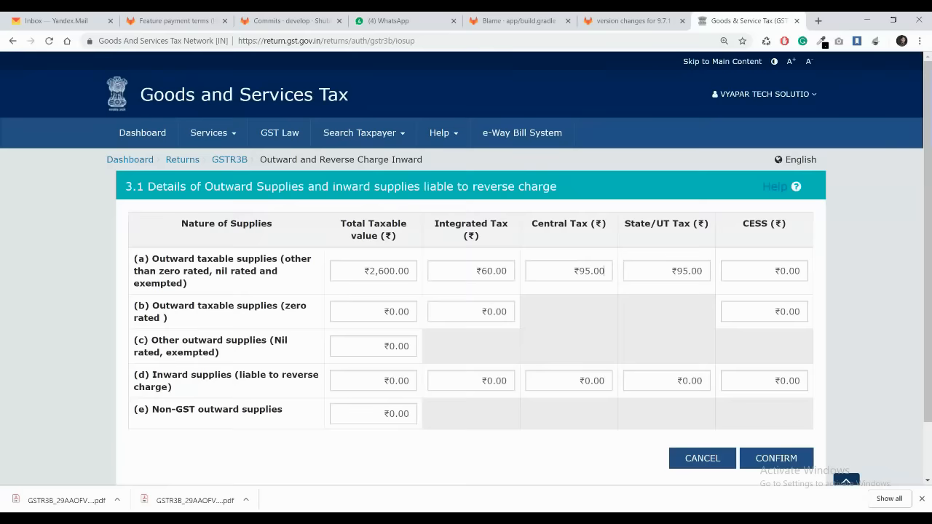
{"action": "left_click", "coordinate": [374, 346]}
{"action": "type", "text": "2"}
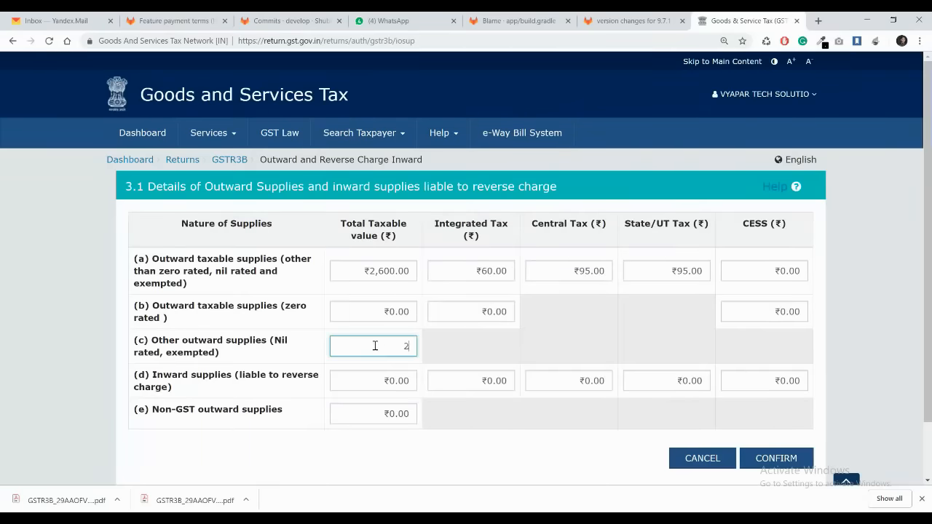
{"action": "type", "text": "50"}
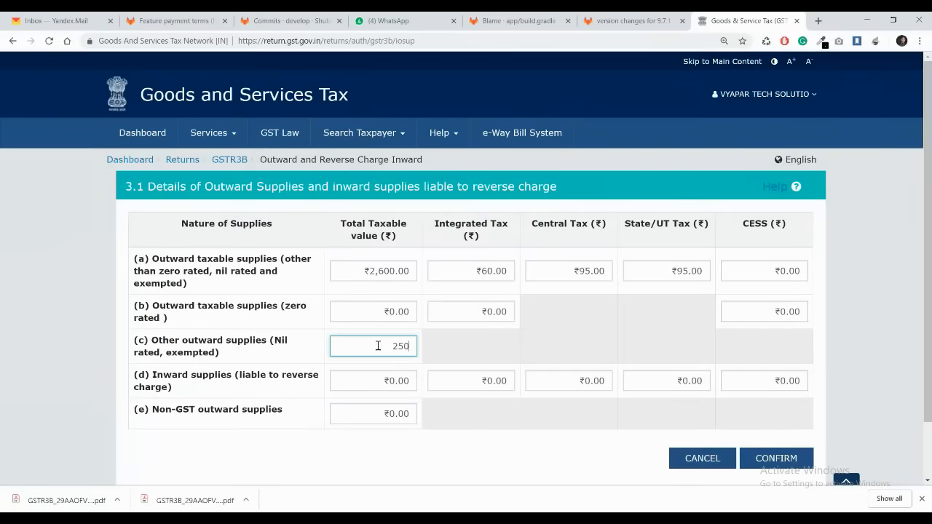
{"action": "left_click", "coordinate": [776, 460]}
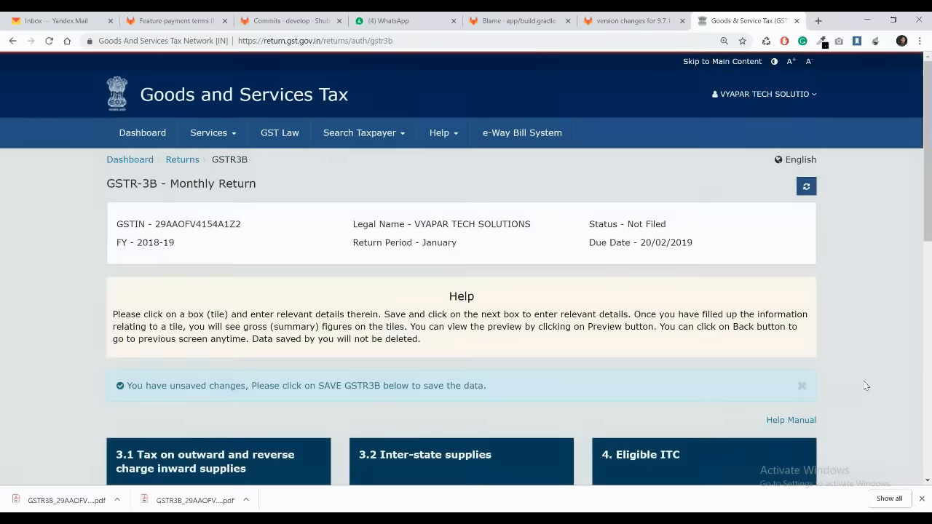
Open table 3.2 Inter-state supplies and check the unregistered-persons figures in section 2 of the GSTR3 report in Vyapar
{"action": "scroll", "coordinate": [865, 385], "scroll_direction": "down", "scroll_amount": 3}
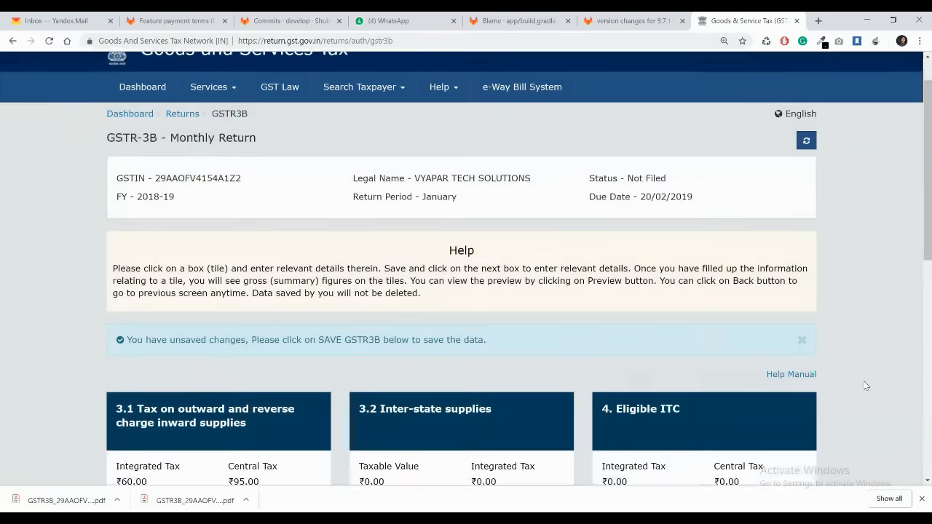
{"action": "scroll", "coordinate": [864, 386], "scroll_direction": "down", "scroll_amount": 1}
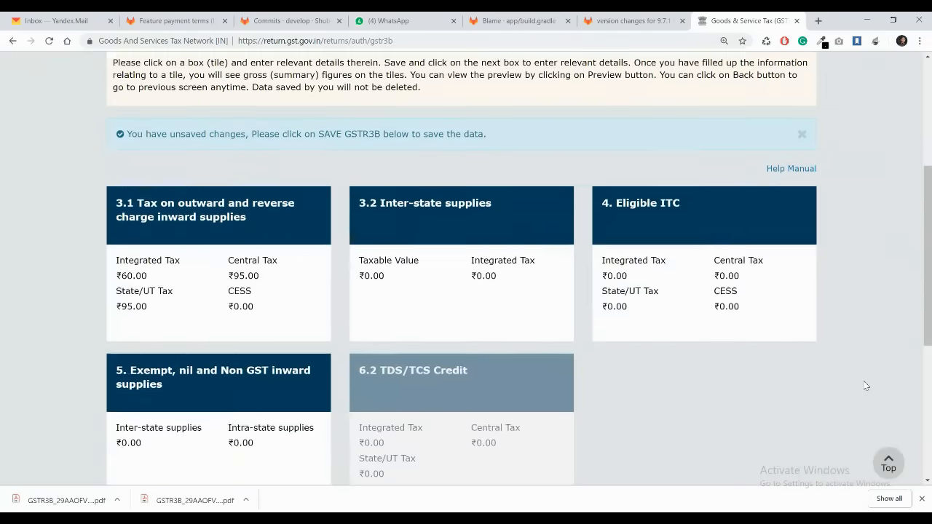
{"action": "left_click", "coordinate": [474, 266]}
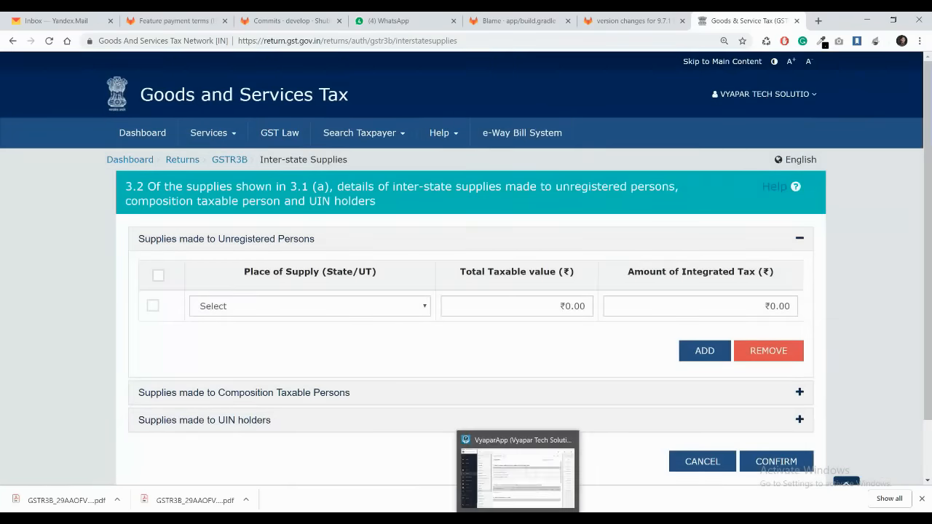
{"action": "left_click", "coordinate": [518, 518]}
{"action": "scroll", "coordinate": [290, 234], "scroll_direction": "down", "scroll_amount": 3}
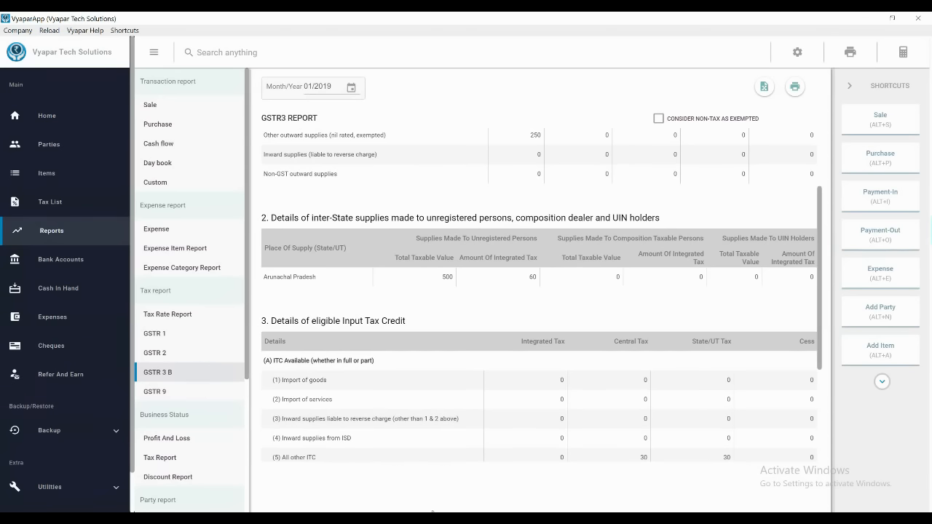
{"action": "key", "text": "alt+Tab"}
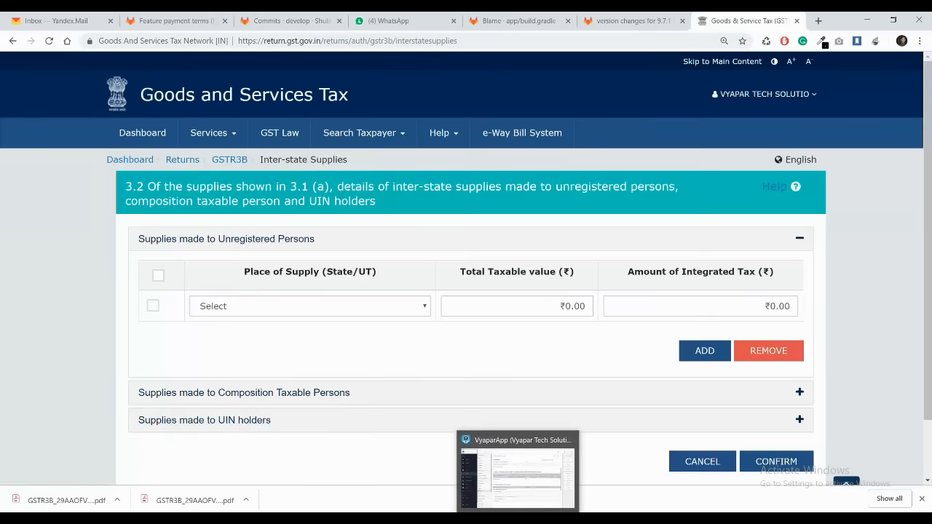
{"action": "left_click", "coordinate": [518, 519]}
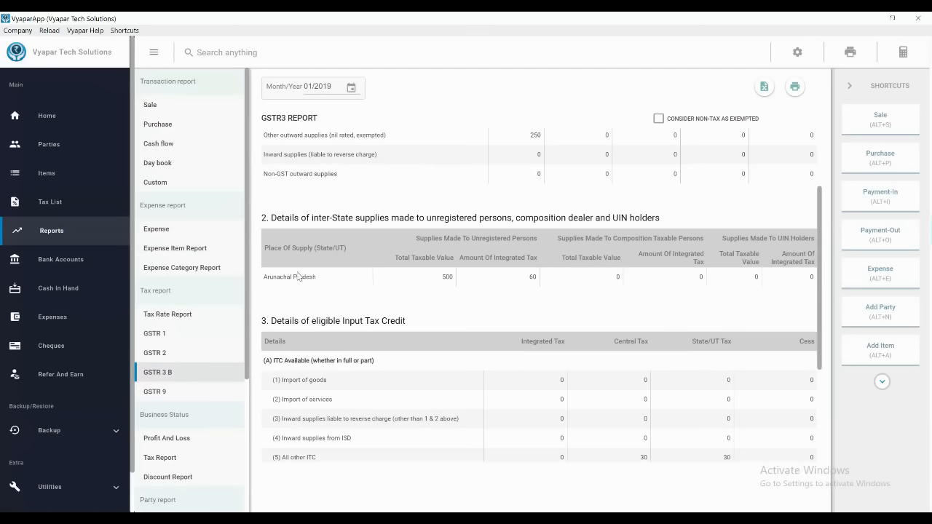
{"action": "double_click", "coordinate": [447, 277]}
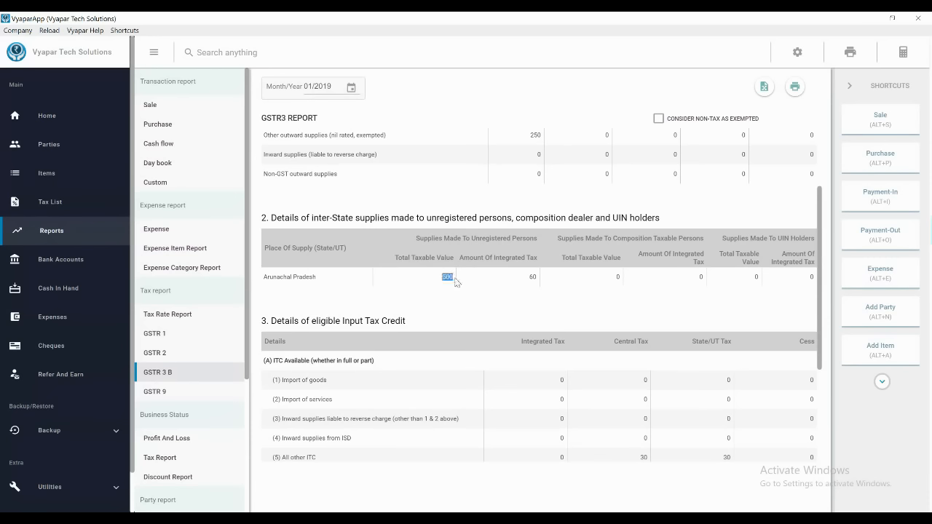
{"action": "double_click", "coordinate": [532, 277]}
Back on the GST portal, set the unregistered persons' place of supply to 12 - Arunachal Pradesh with a total taxable value of 500
{"action": "left_click", "coordinate": [518, 519]}
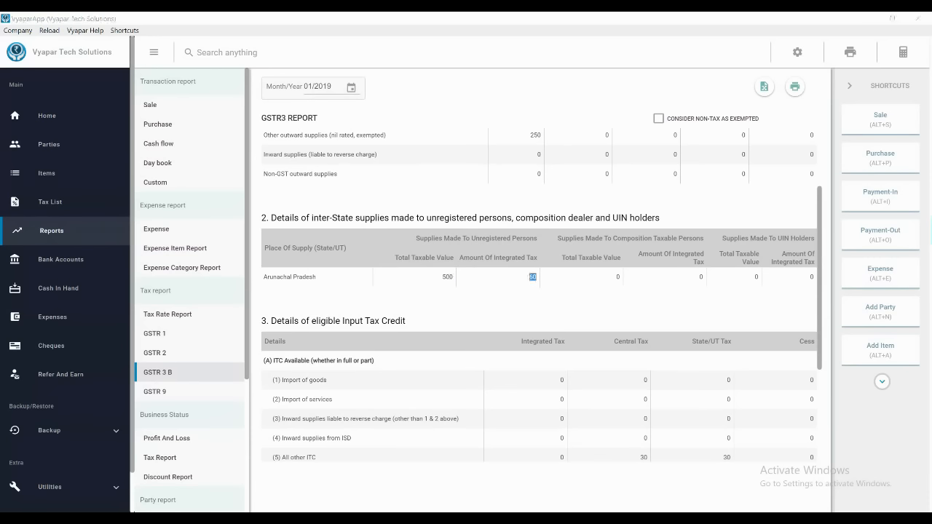
{"action": "left_click", "coordinate": [307, 306]}
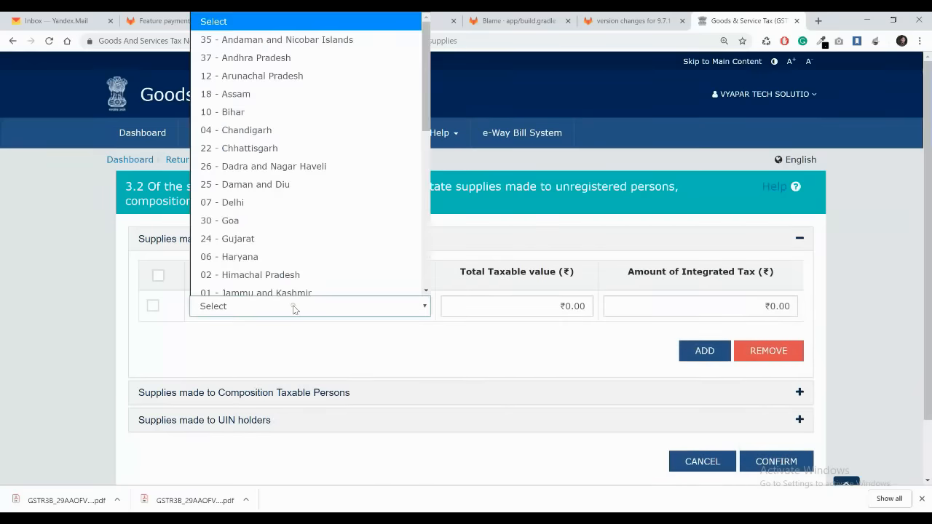
{"action": "left_click", "coordinate": [269, 70]}
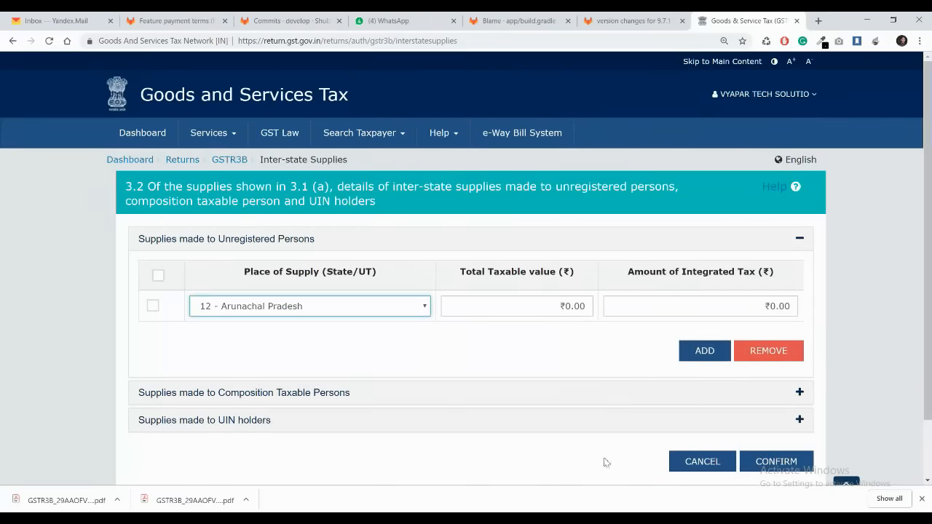
{"action": "left_click", "coordinate": [526, 519]}
{"action": "key", "text": "alt+Tab"}
{"action": "left_click", "coordinate": [515, 310]}
{"action": "type", "text": "500"}
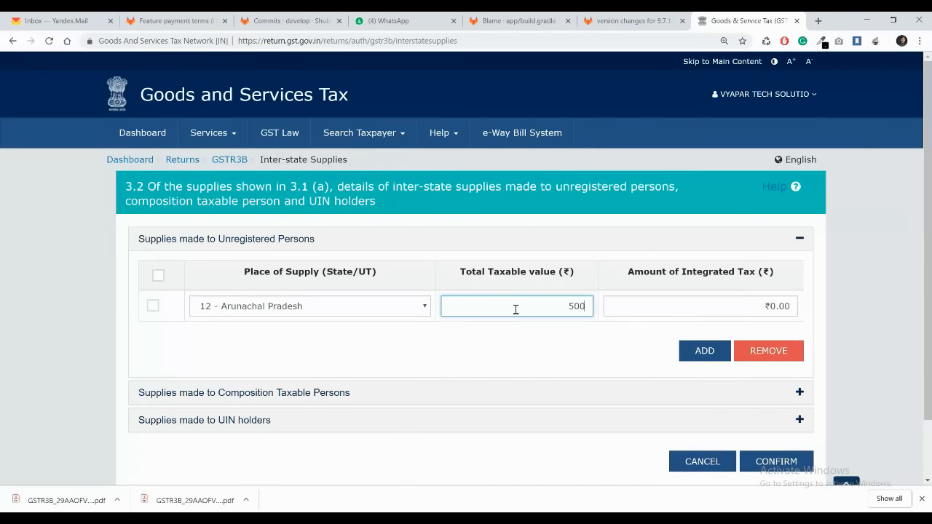
Set the integrated tax for the Arunachal Pradesh supplies to 60 and confirm table 3.2
{"action": "left_click", "coordinate": [713, 300]}
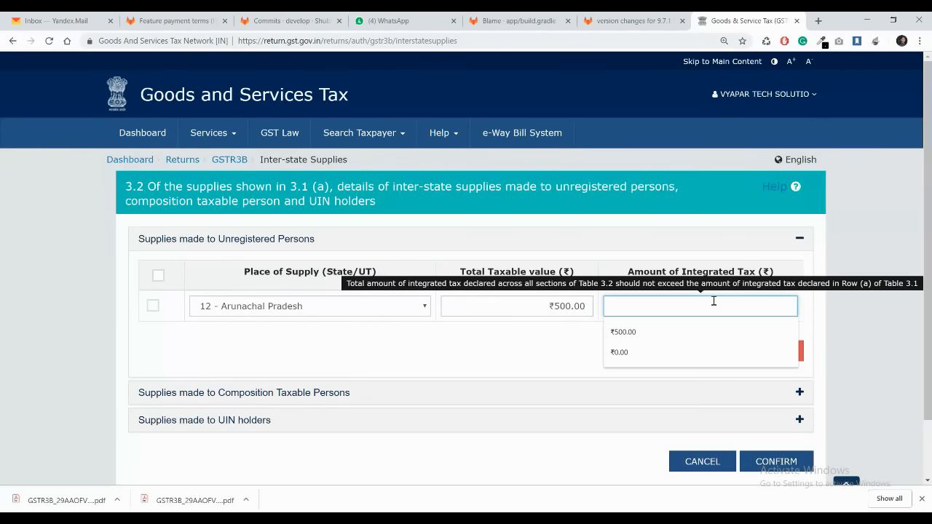
{"action": "type", "text": "60"}
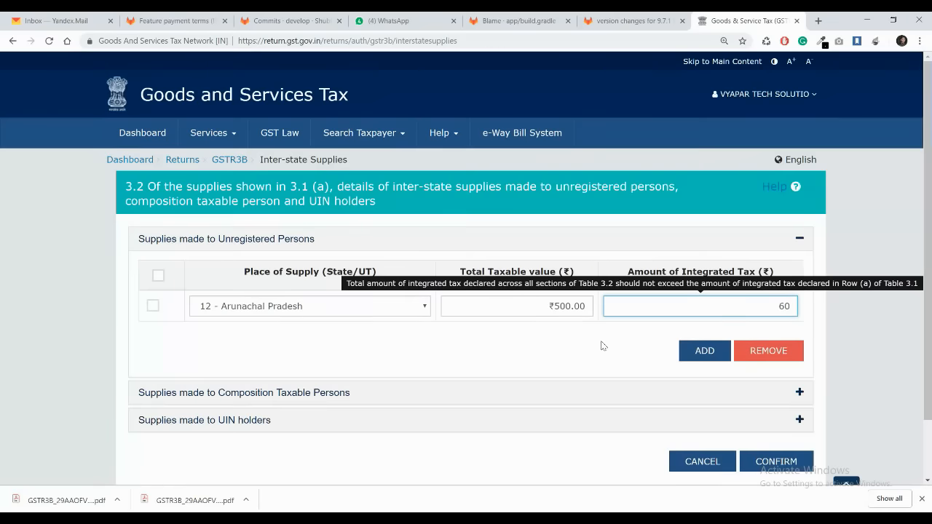
{"action": "type", "text": "1.00"}
{"action": "key", "text": "BackSpace"}
{"action": "key", "text": "BackSpace"}
{"action": "key", "text": "BackSpace"}
{"action": "key", "text": "BackSpace"}
{"action": "left_click", "coordinate": [531, 352]}
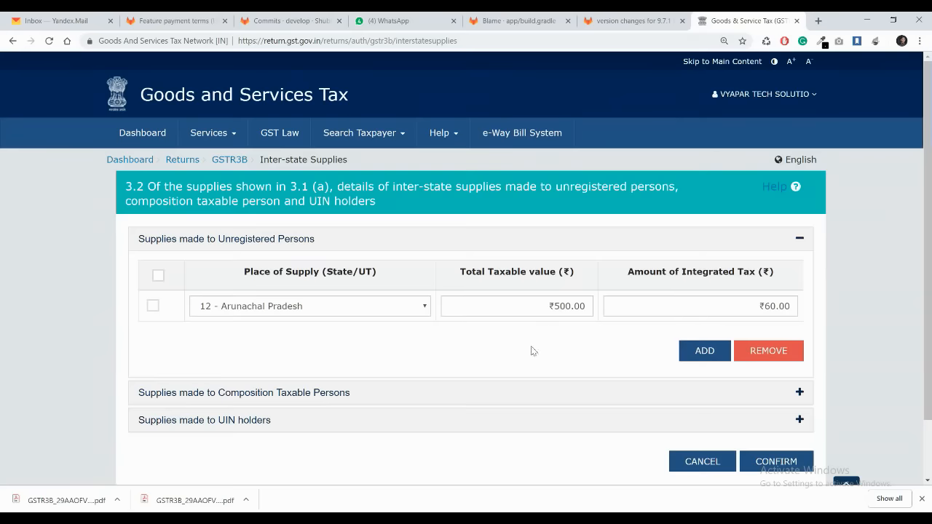
{"action": "scroll", "coordinate": [530, 349], "scroll_direction": "down", "scroll_amount": 2}
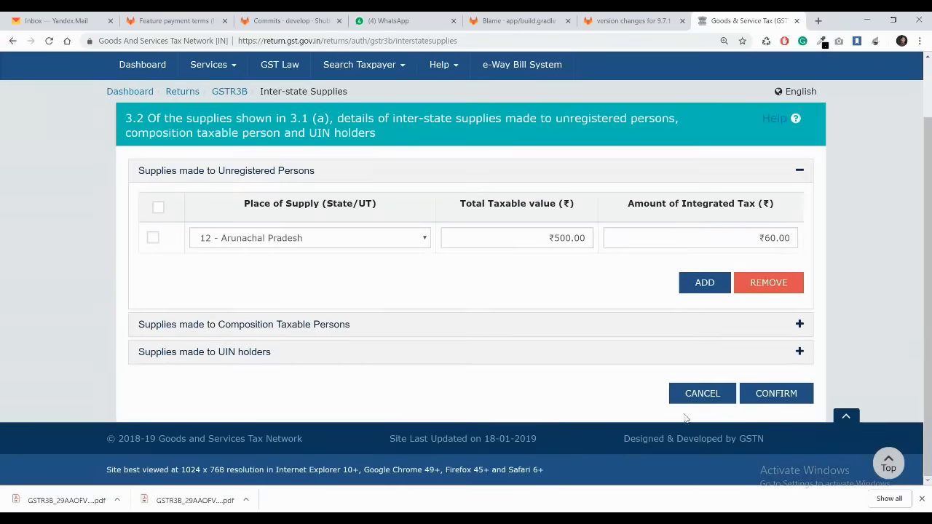
{"action": "left_click", "coordinate": [764, 393]}
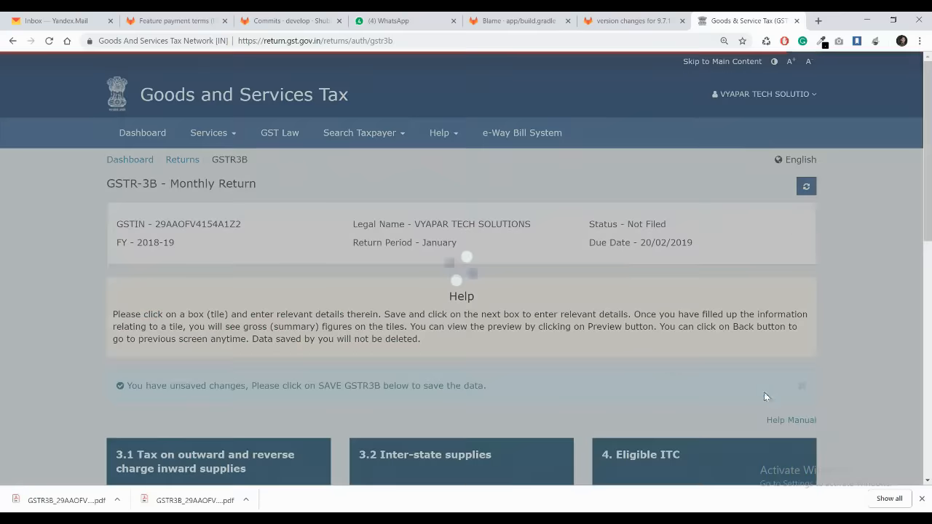
Open table 4 Eligible ITC and check the eligible input tax credit figures in section 3 of the Vyapar report
{"action": "scroll", "coordinate": [623, 377], "scroll_direction": "down", "scroll_amount": 3}
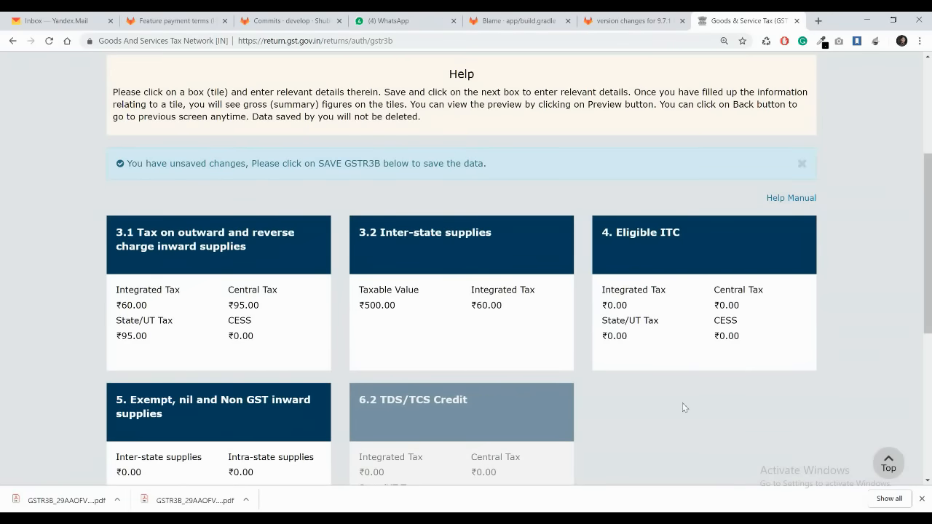
{"action": "scroll", "coordinate": [682, 405], "scroll_direction": "down", "scroll_amount": 2}
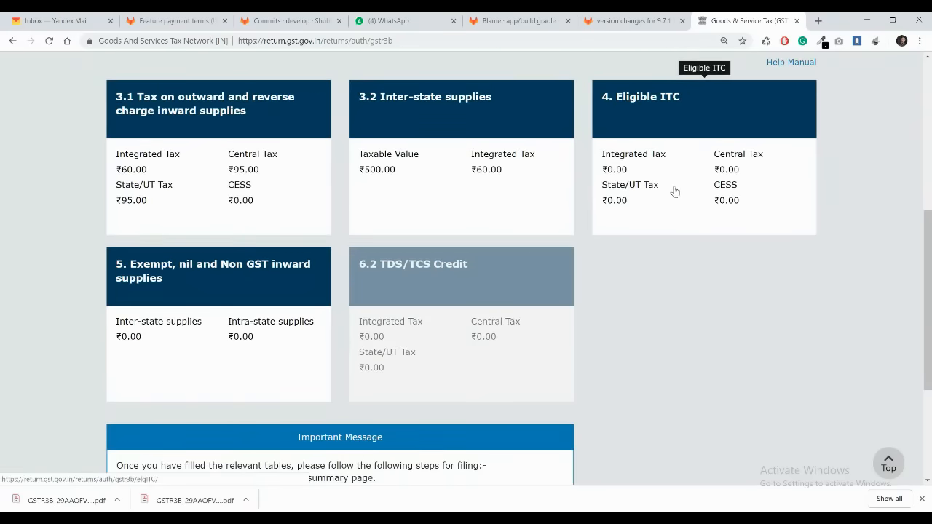
{"action": "left_click", "coordinate": [674, 192]}
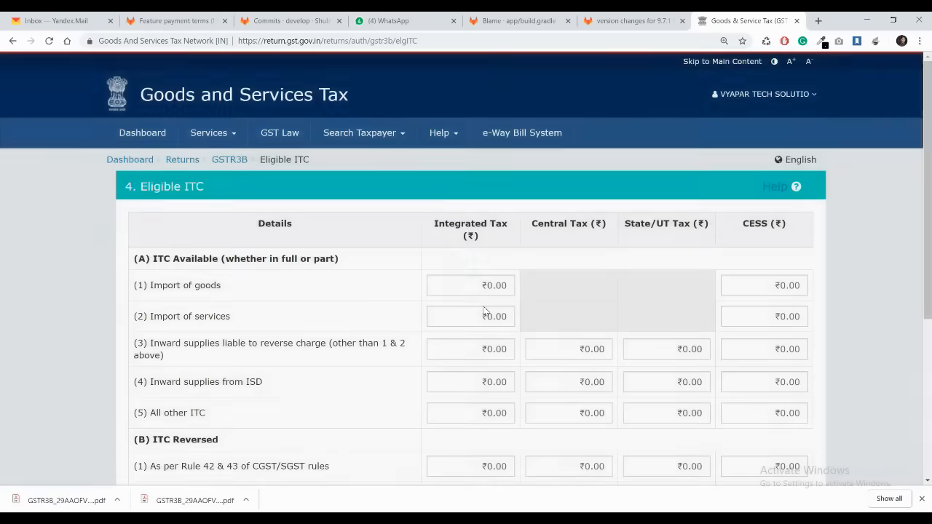
{"action": "scroll", "coordinate": [484, 312], "scroll_direction": "down", "scroll_amount": 1}
{"action": "scroll", "coordinate": [484, 312], "scroll_direction": "down", "scroll_amount": 1}
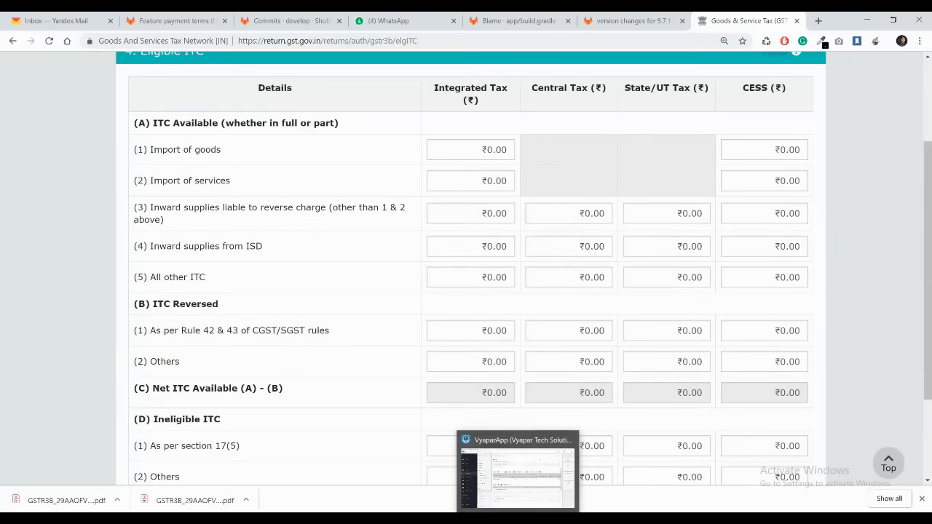
{"action": "left_click", "coordinate": [518, 518]}
{"action": "scroll", "coordinate": [535, 376], "scroll_direction": "down", "scroll_amount": 2}
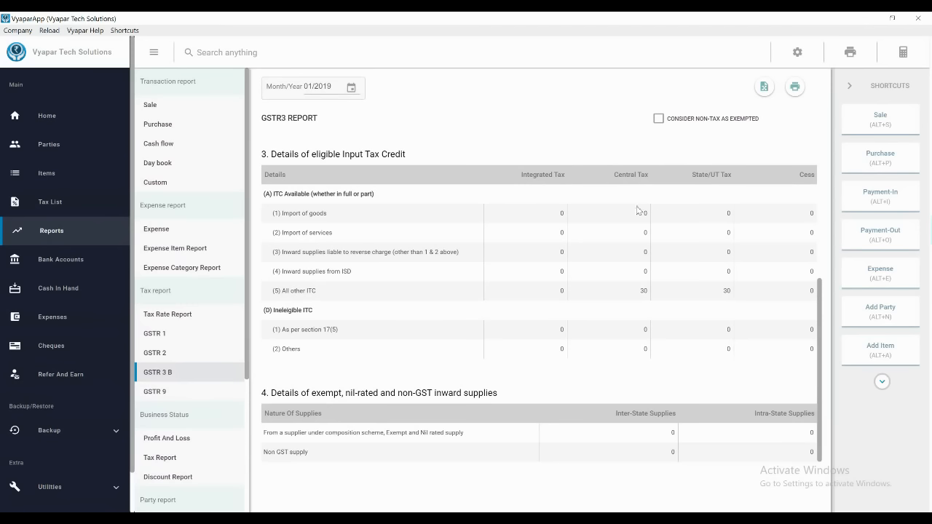
{"action": "left_click_drag", "start_coordinate": [640, 292], "coordinate": [644, 291]}
On the GST portal, enter 30 as the central tax for All other ITC and confirm table 4
{"action": "left_click", "coordinate": [358, 517]}
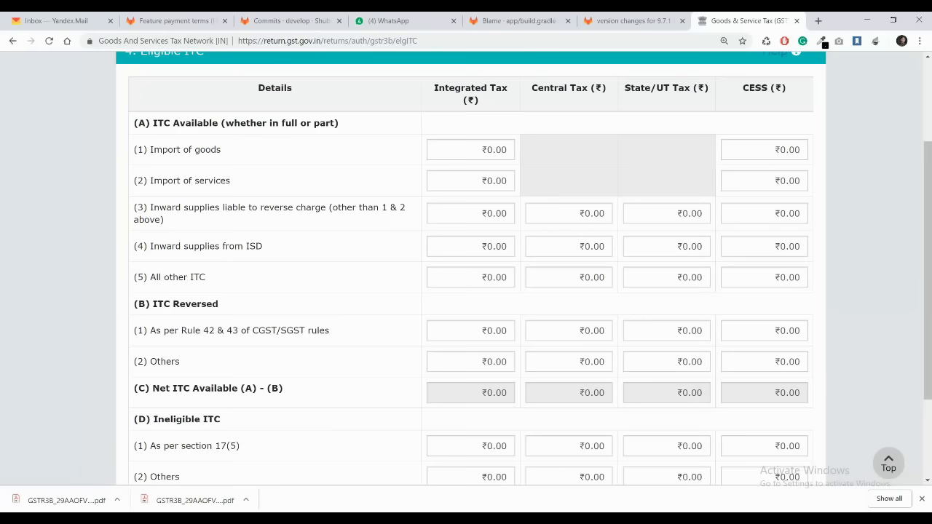
{"action": "left_click", "coordinate": [578, 276]}
{"action": "type", "text": "30"}
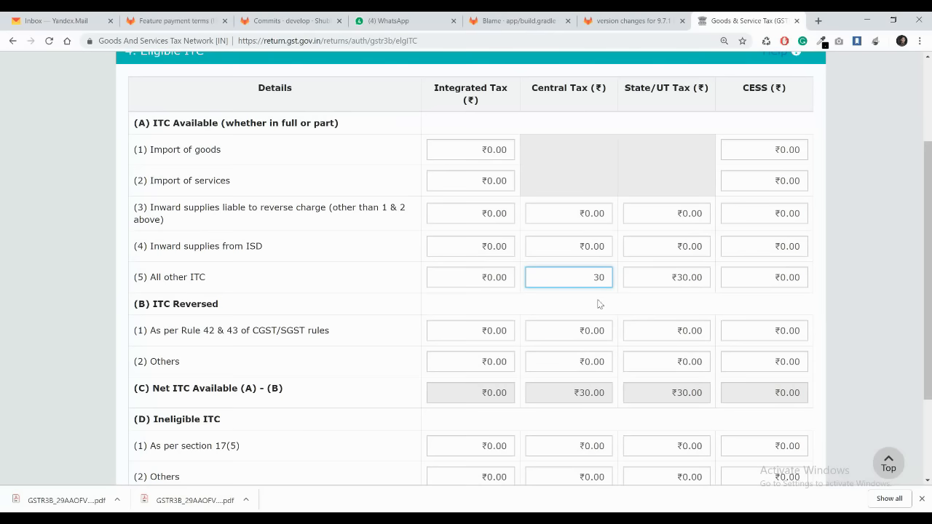
{"action": "scroll", "coordinate": [846, 288], "scroll_direction": "down", "scroll_amount": 2}
{"action": "left_click", "coordinate": [846, 289]}
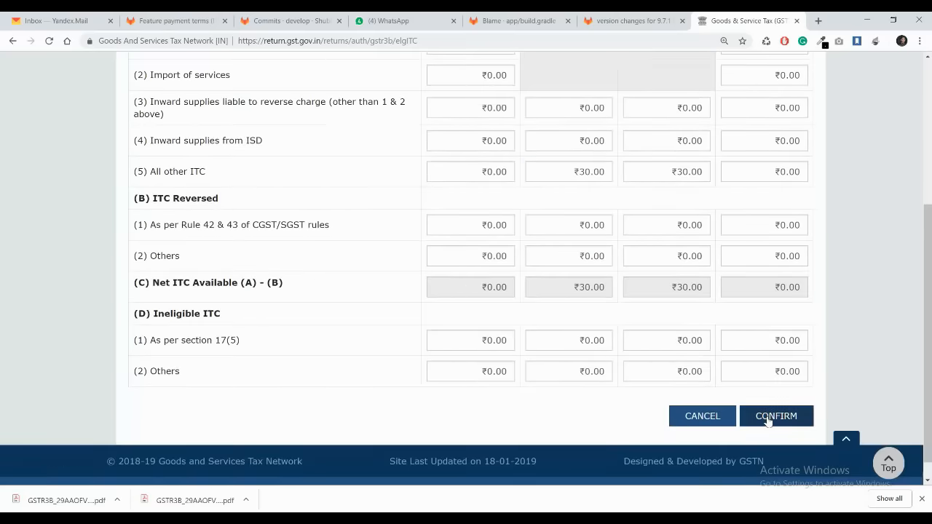
{"action": "left_click", "coordinate": [768, 418]}
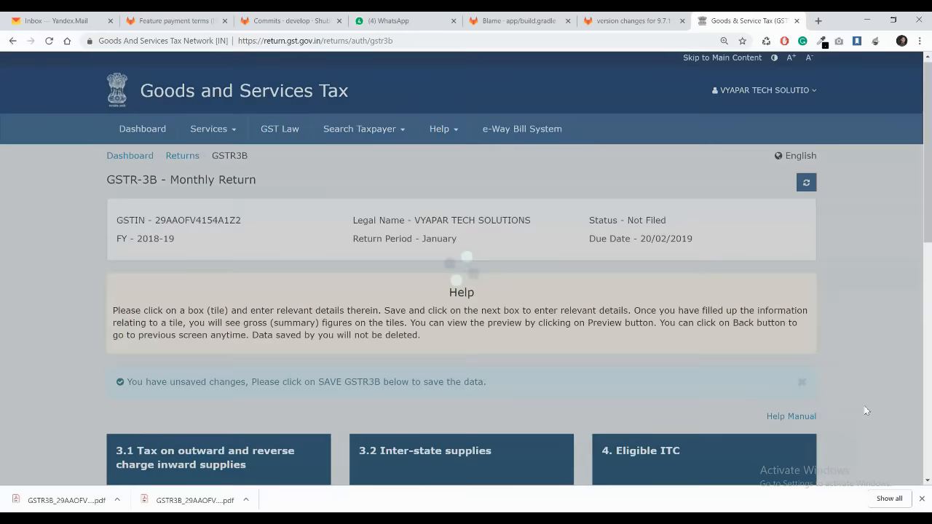
Check the exempt, nil-rated and non-GST inward supplies in the Vyapar report and open the portal's table 5 for them
{"action": "scroll", "coordinate": [866, 411], "scroll_direction": "down", "scroll_amount": 3}
{"action": "scroll", "coordinate": [865, 411], "scroll_direction": "down", "scroll_amount": 2}
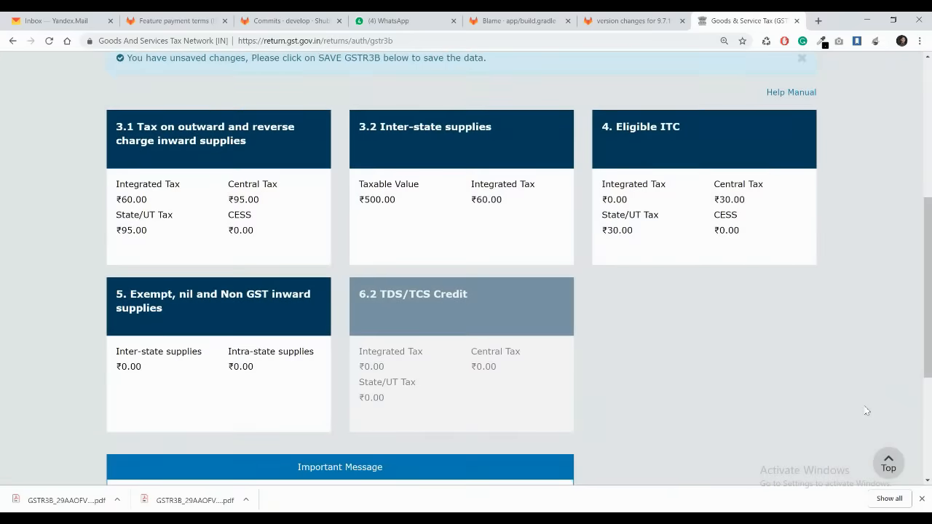
{"action": "scroll", "coordinate": [851, 412], "scroll_direction": "down", "scroll_amount": 2}
{"action": "left_click", "coordinate": [622, 518]}
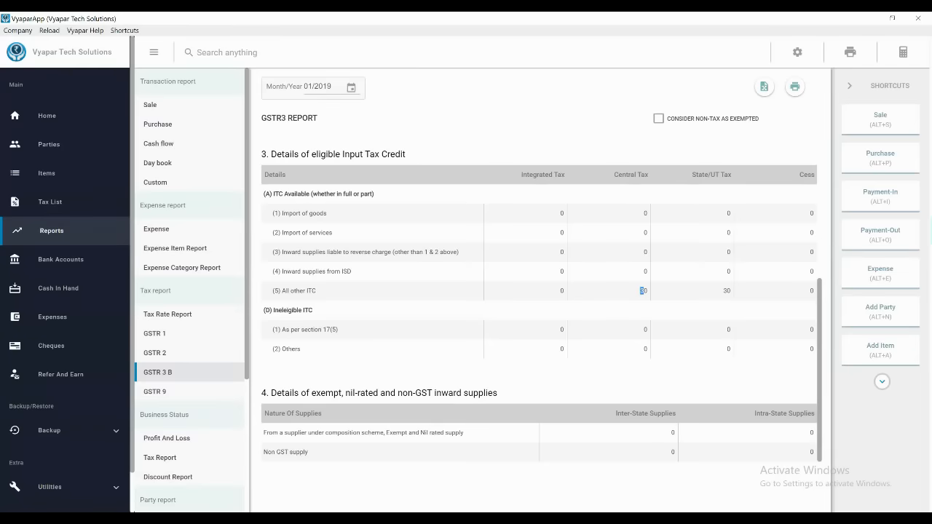
{"action": "mouse_move", "coordinate": [516, 518]}
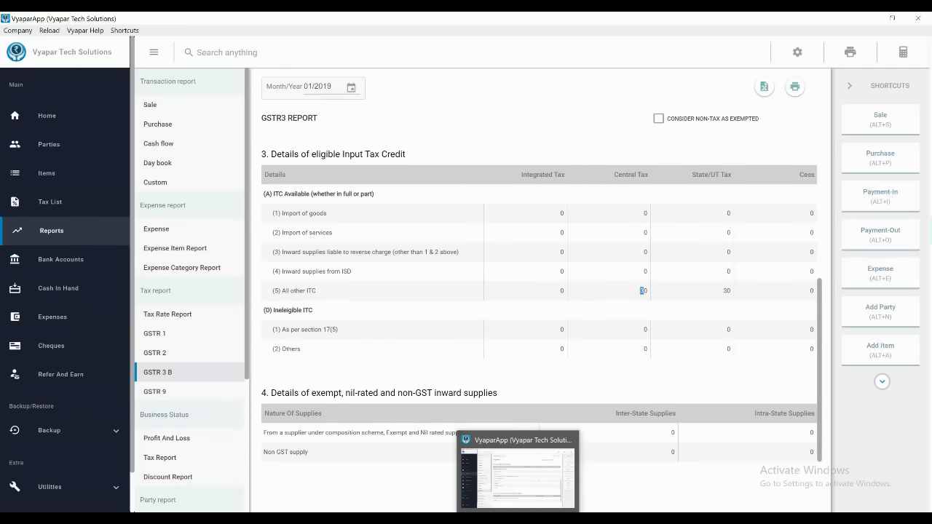
{"action": "left_click", "coordinate": [517, 518]}
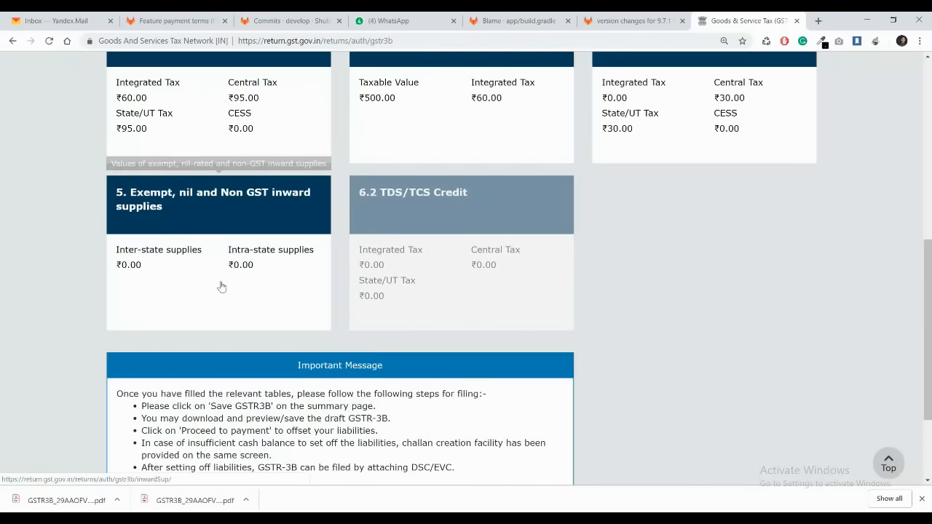
{"action": "left_click", "coordinate": [257, 285]}
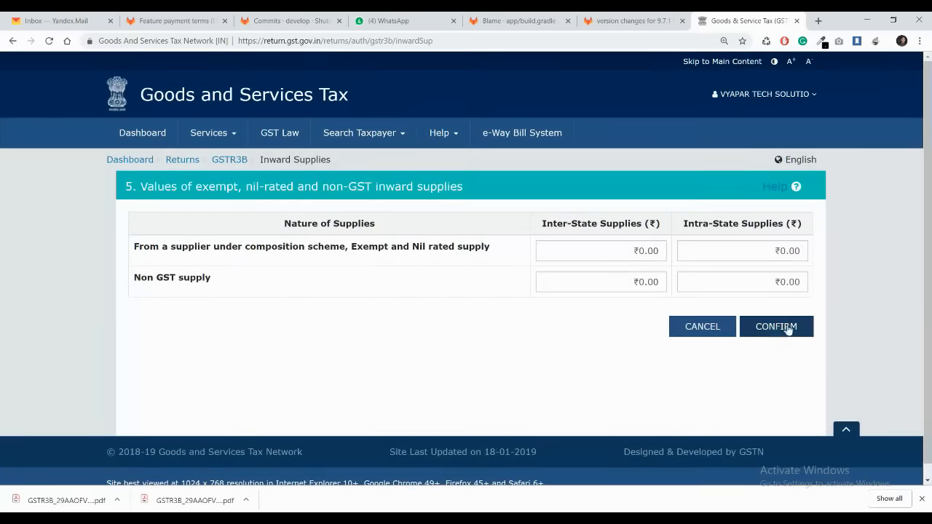
Confirm table 5 with its inward supply fields left at zero and download the draft preview of GSTR-3B
{"action": "left_click", "coordinate": [788, 329]}
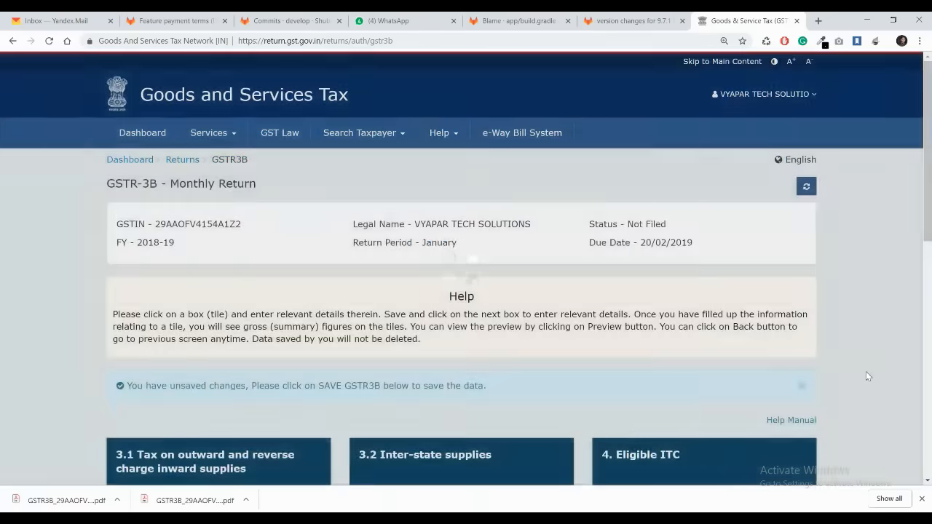
{"action": "scroll", "coordinate": [866, 376], "scroll_direction": "down", "scroll_amount": 5}
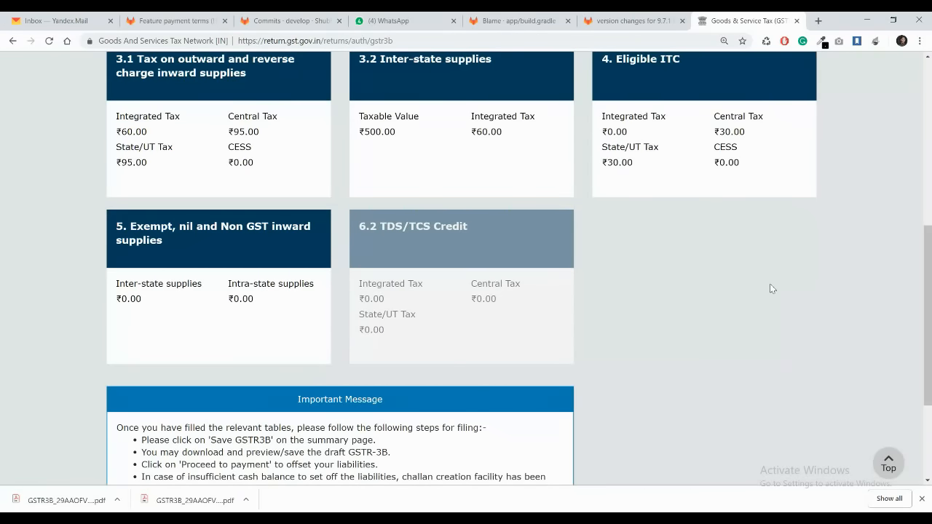
{"action": "scroll", "coordinate": [772, 288], "scroll_direction": "down", "scroll_amount": 3}
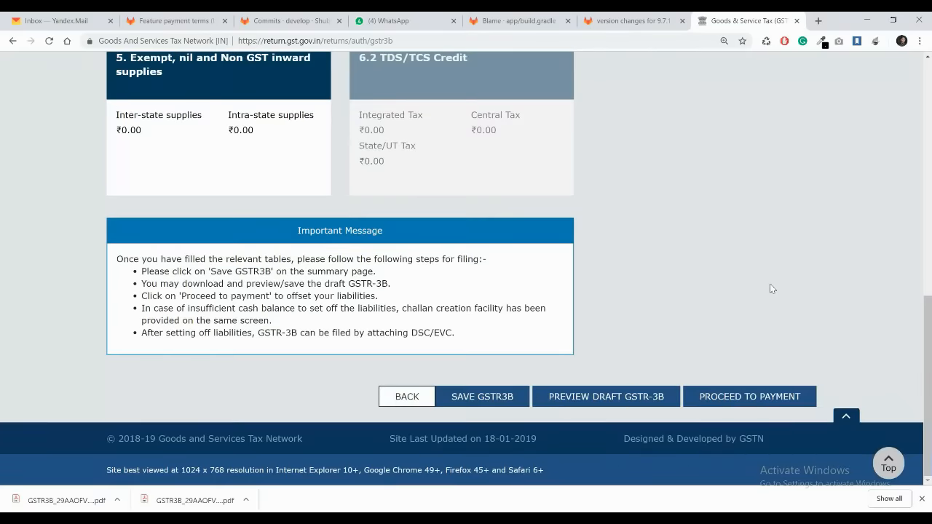
{"action": "left_click", "coordinate": [608, 402]}
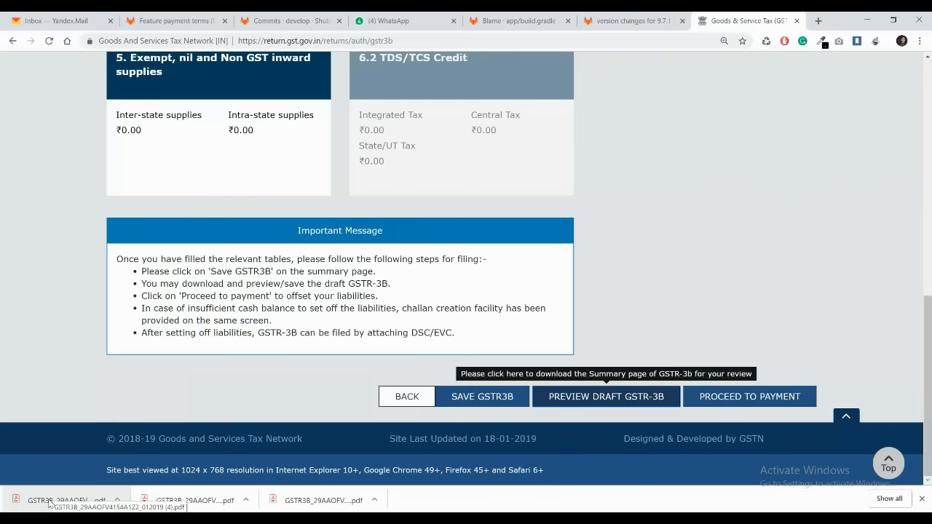
Open the downloaded draft GSTR-3B PDF, review its tables from 3.1 through 6.2, and close it
{"action": "left_click", "coordinate": [49, 501]}
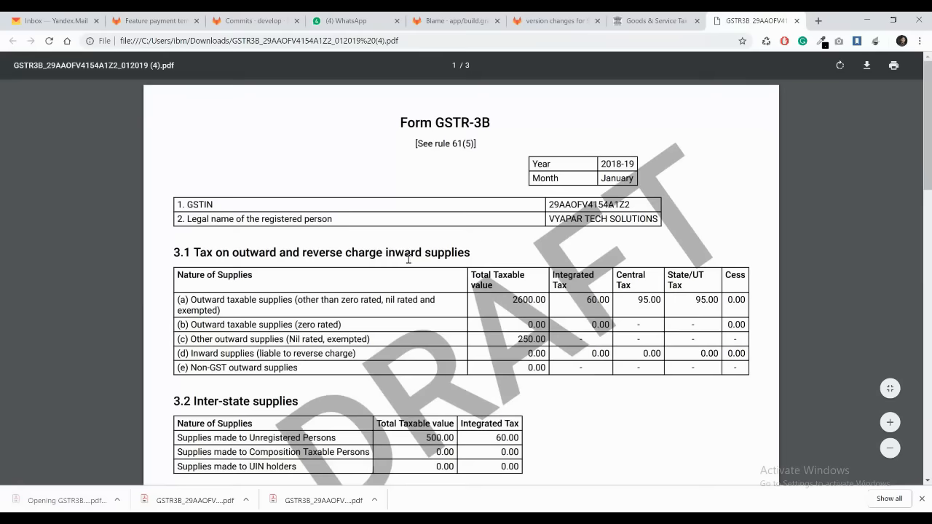
{"action": "scroll", "coordinate": [618, 381], "scroll_direction": "down", "scroll_amount": 3}
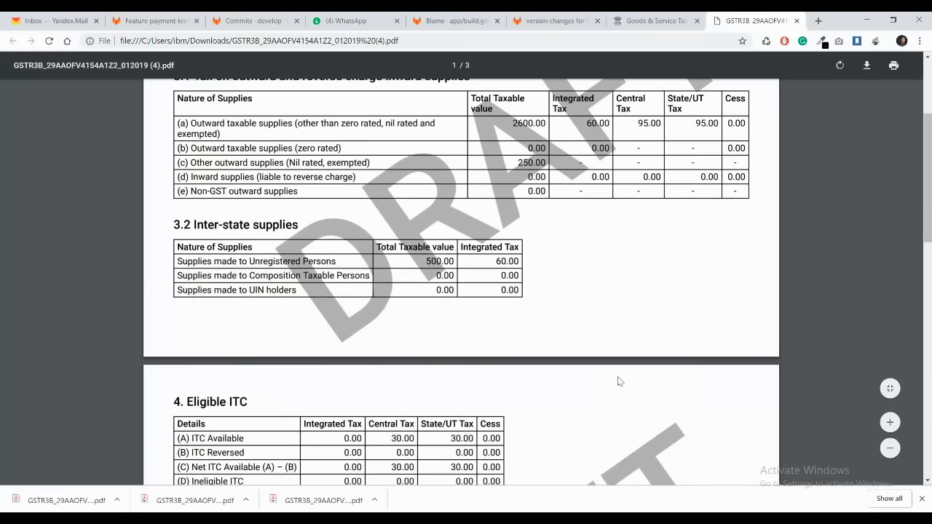
{"action": "key", "text": "alt+Tab"}
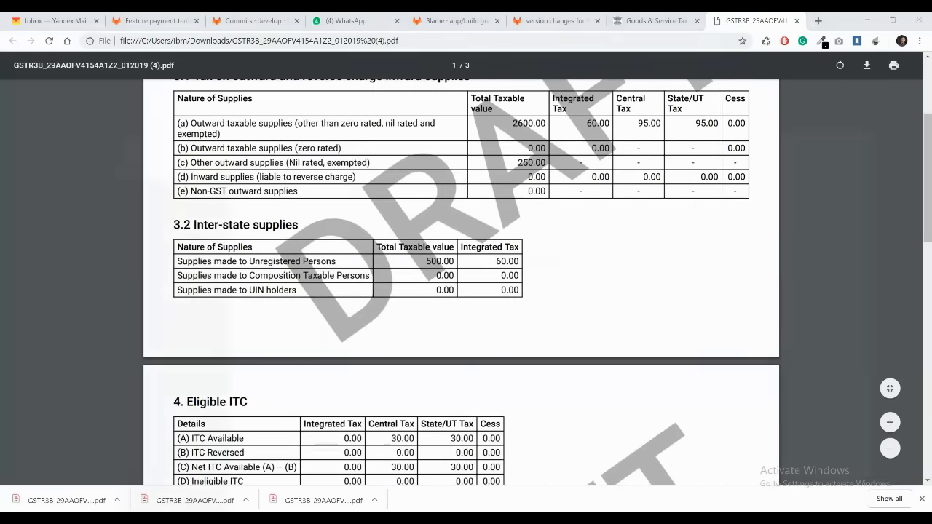
{"action": "key", "text": "alt+Tab"}
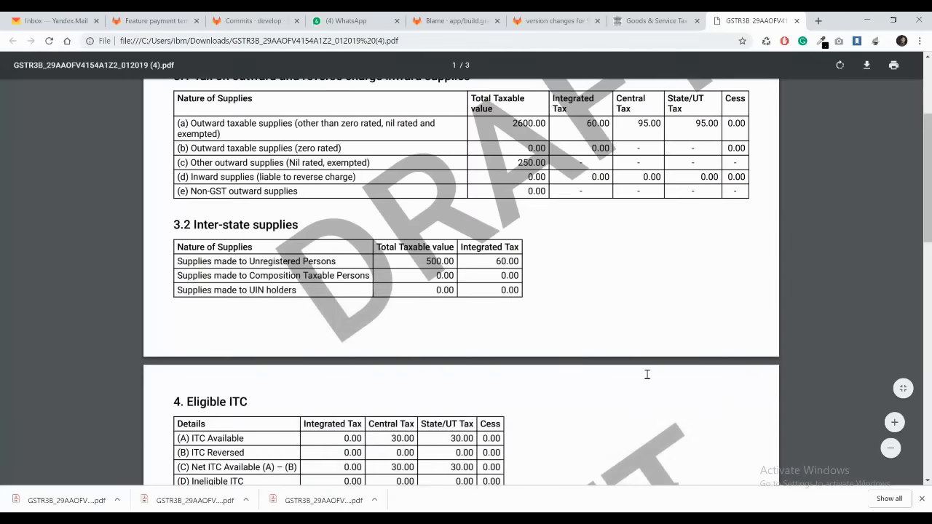
{"action": "scroll", "coordinate": [646, 374], "scroll_direction": "down", "scroll_amount": 2}
{"action": "scroll", "coordinate": [646, 374], "scroll_direction": "down", "scroll_amount": 2}
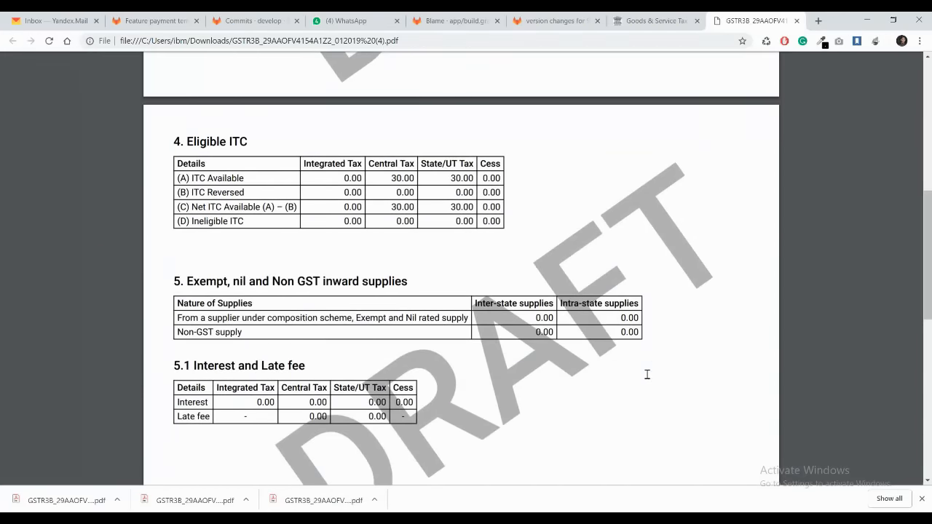
{"action": "scroll", "coordinate": [646, 375], "scroll_direction": "down", "scroll_amount": 8}
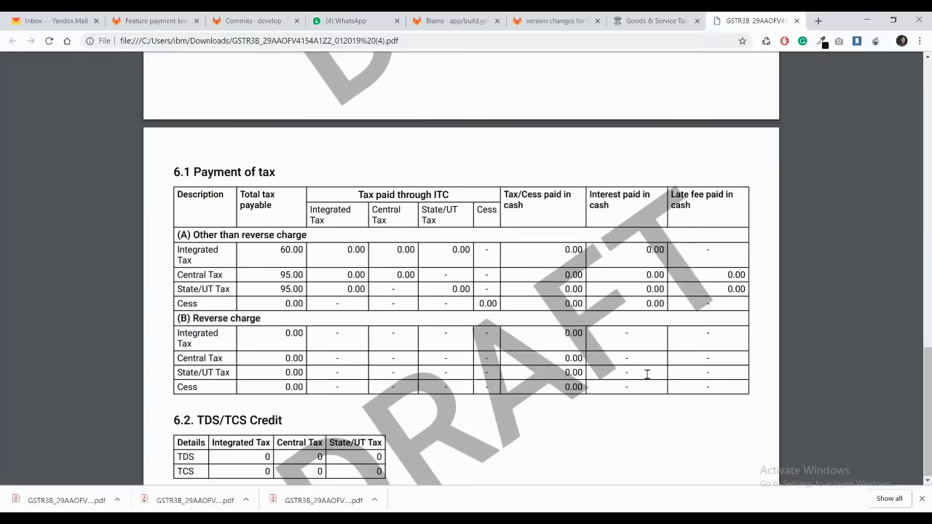
{"action": "scroll", "coordinate": [647, 374], "scroll_direction": "up", "scroll_amount": 10}
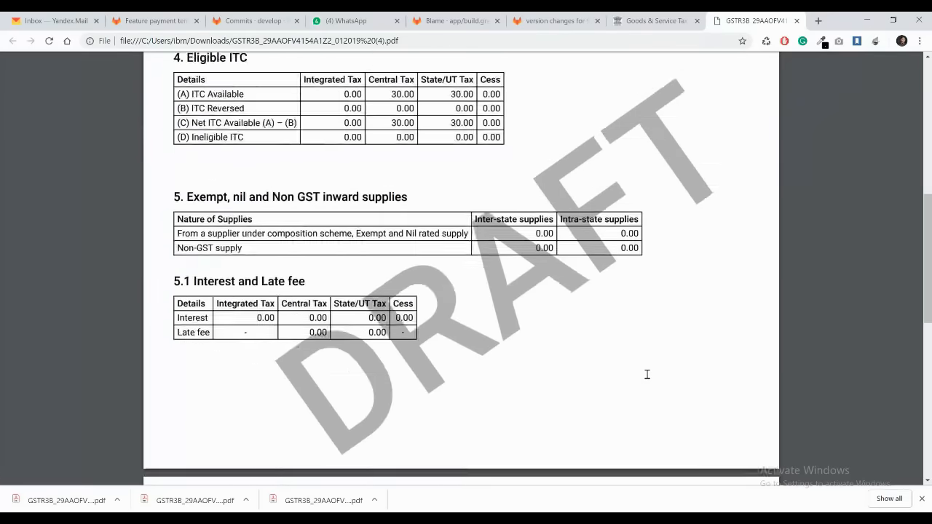
{"action": "left_click", "coordinate": [797, 21]}
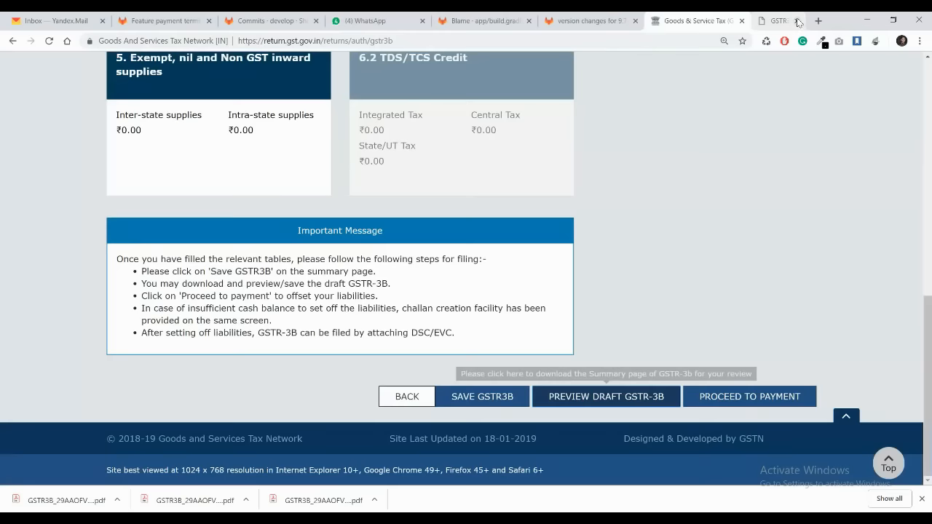
Save the completed GSTR-3B return on the portal and go to the payment option on the summary page
{"action": "left_click", "coordinate": [472, 394]}
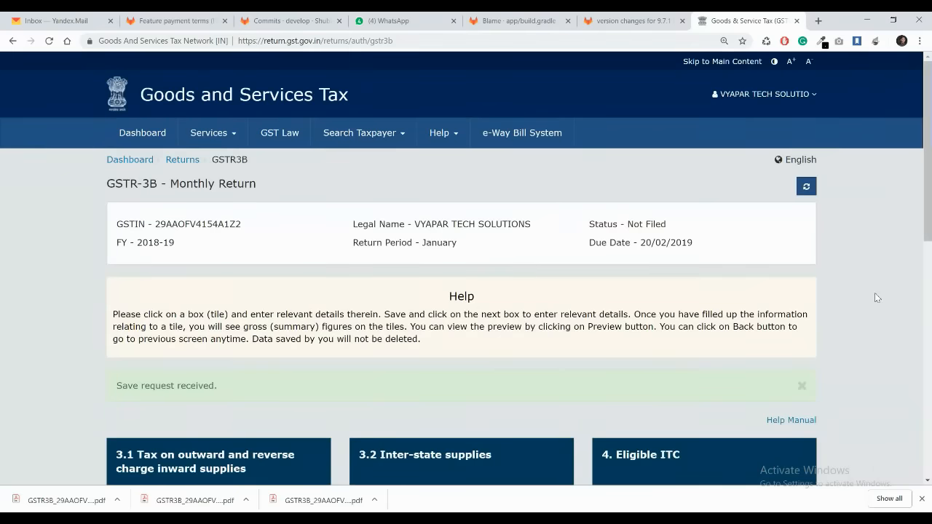
{"action": "scroll", "coordinate": [875, 296], "scroll_direction": "down", "scroll_amount": 8}
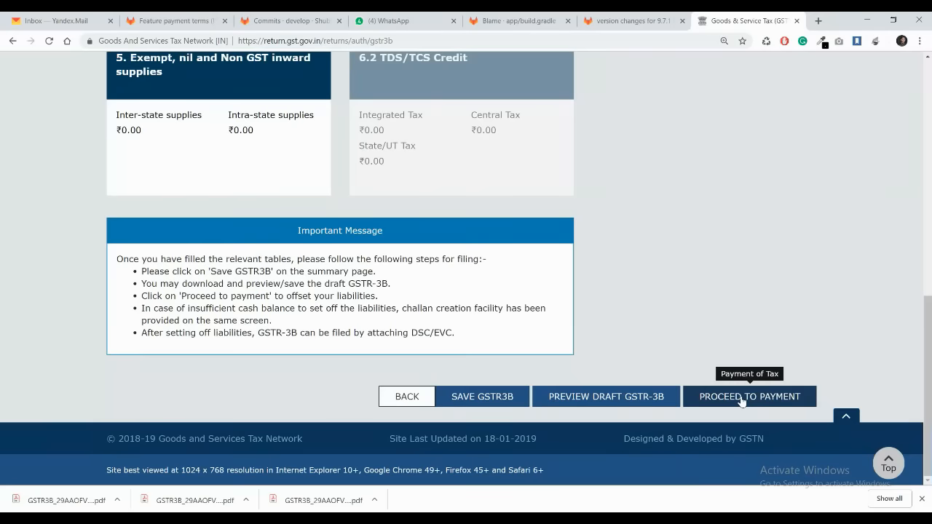
{"action": "left_click", "coordinate": [618, 519]}
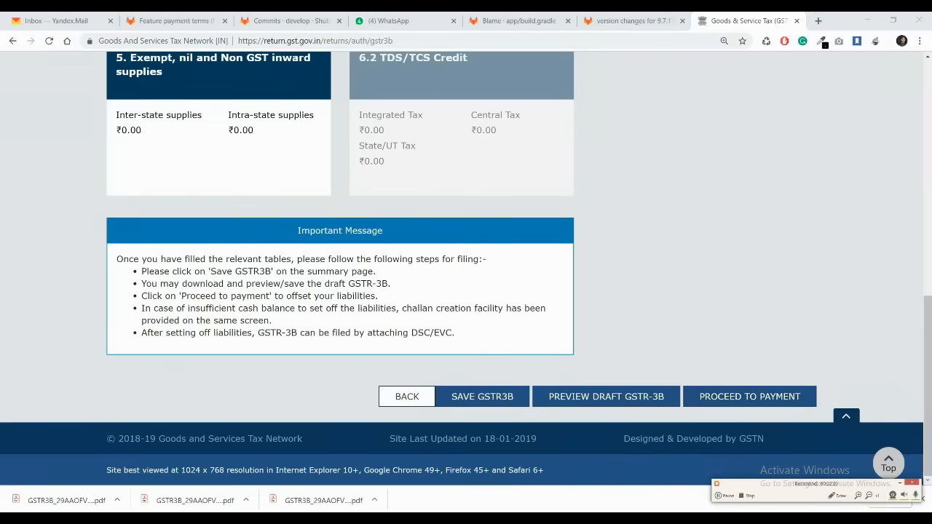